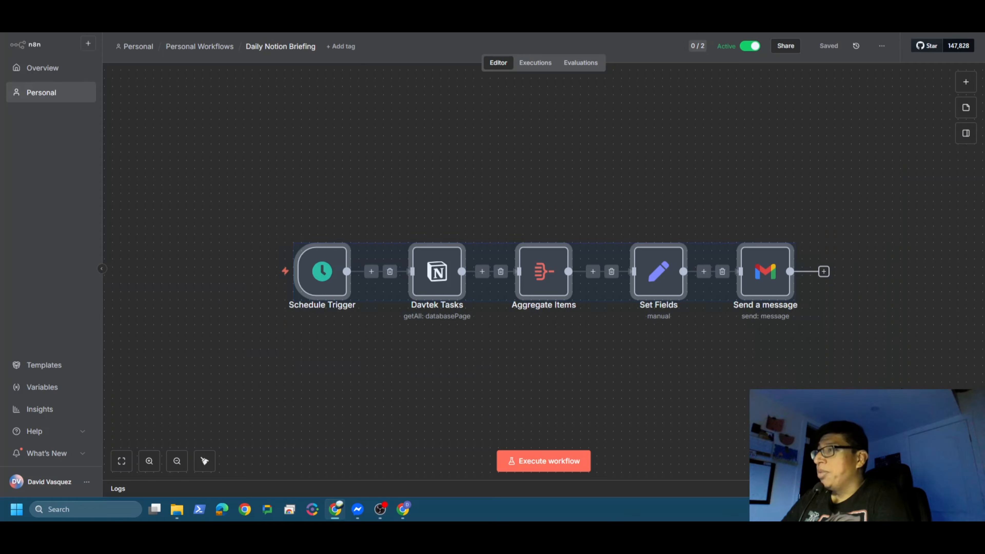
{"action": "left_click", "coordinate": [471, 378]}
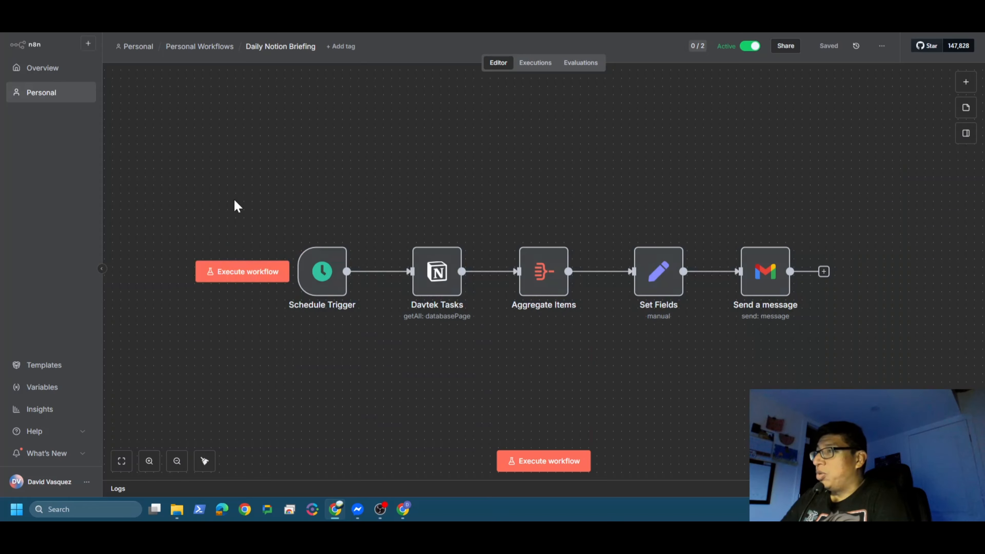
{"action": "left_click_drag", "start_coordinate": [234, 195], "coordinate": [367, 409]}
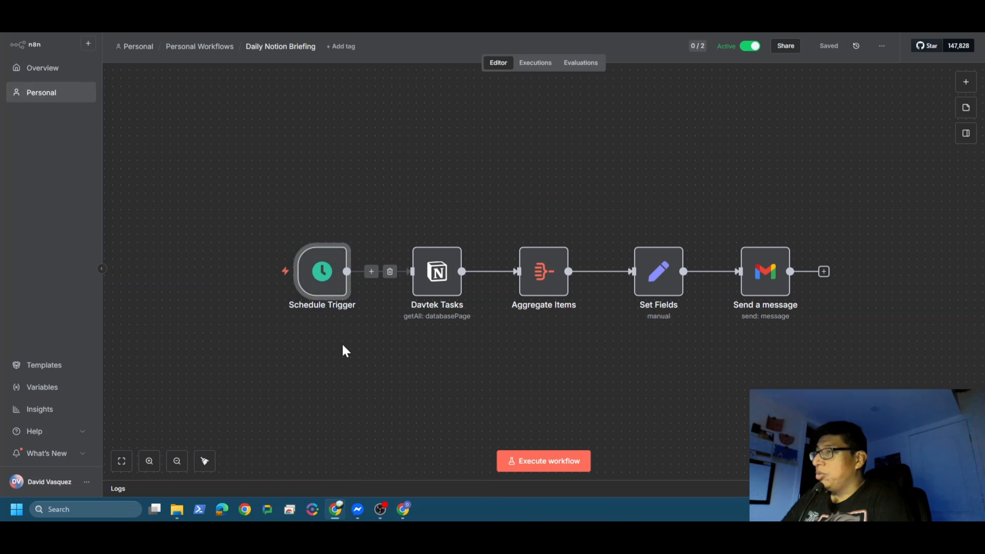
{"action": "left_click", "coordinate": [415, 209]}
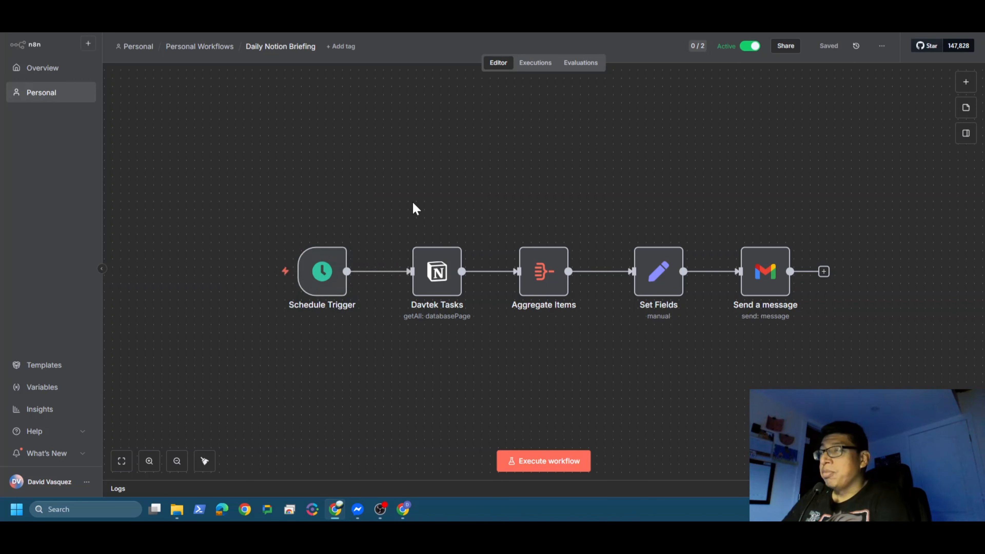
{"action": "mouse_move", "coordinate": [441, 278]}
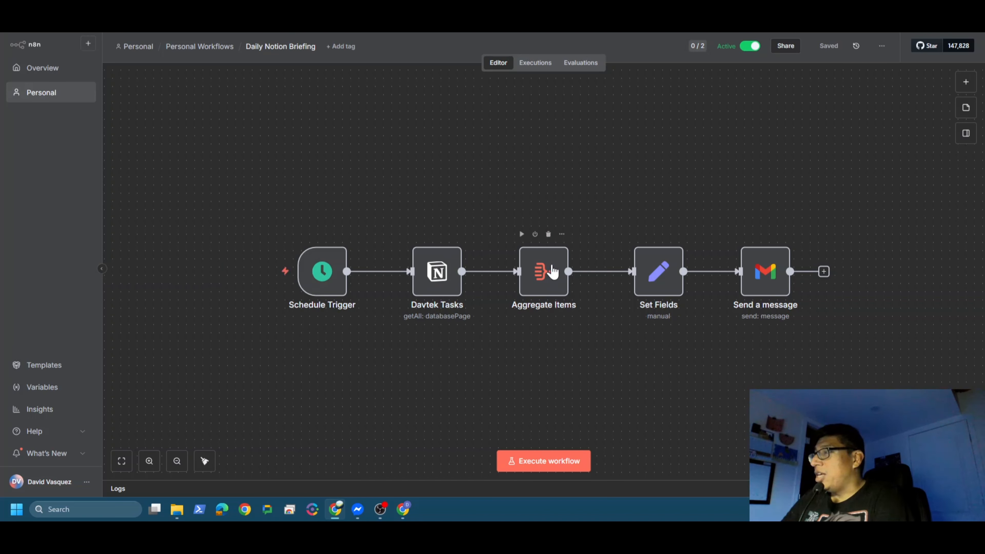
{"action": "left_click", "coordinate": [548, 272]}
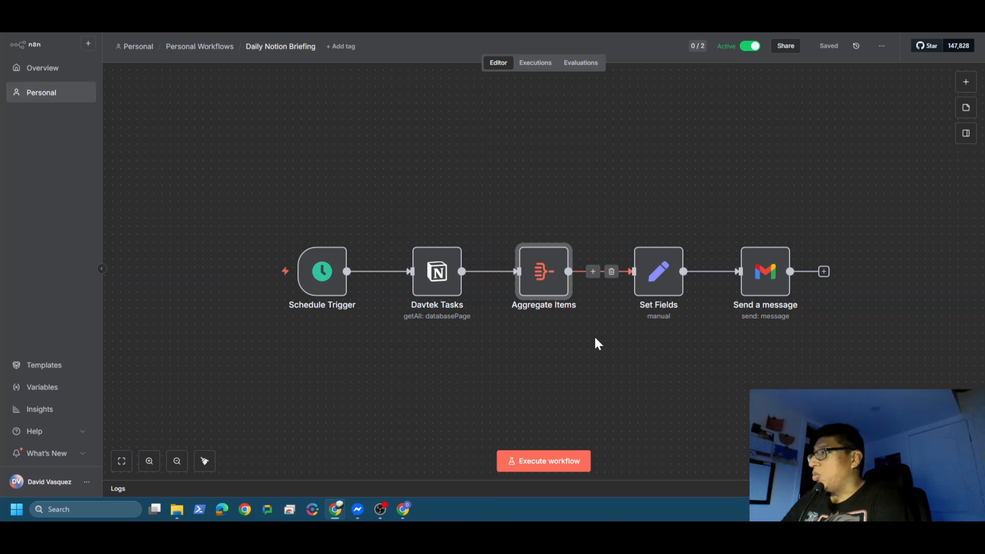
{"action": "left_click", "coordinate": [654, 284]}
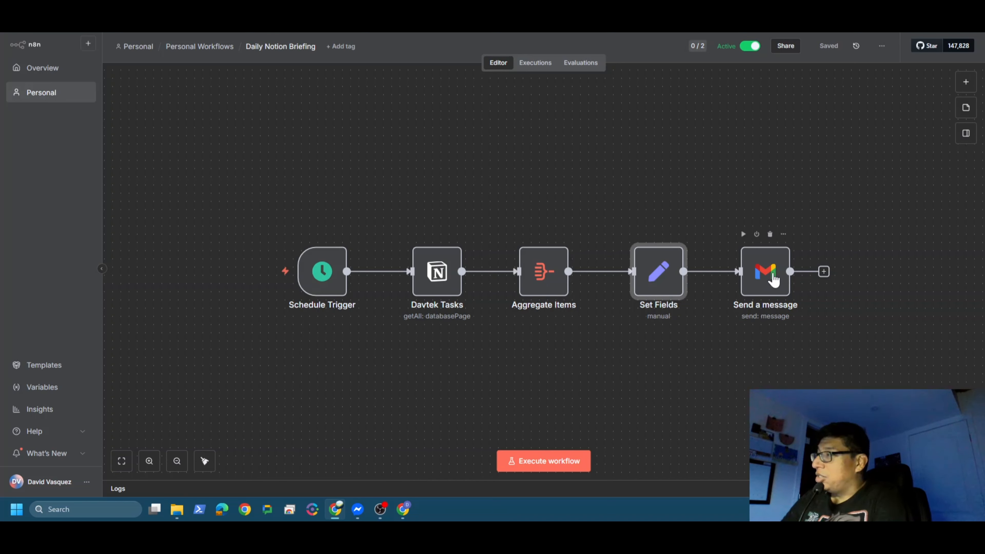
{"action": "left_click", "coordinate": [355, 202]}
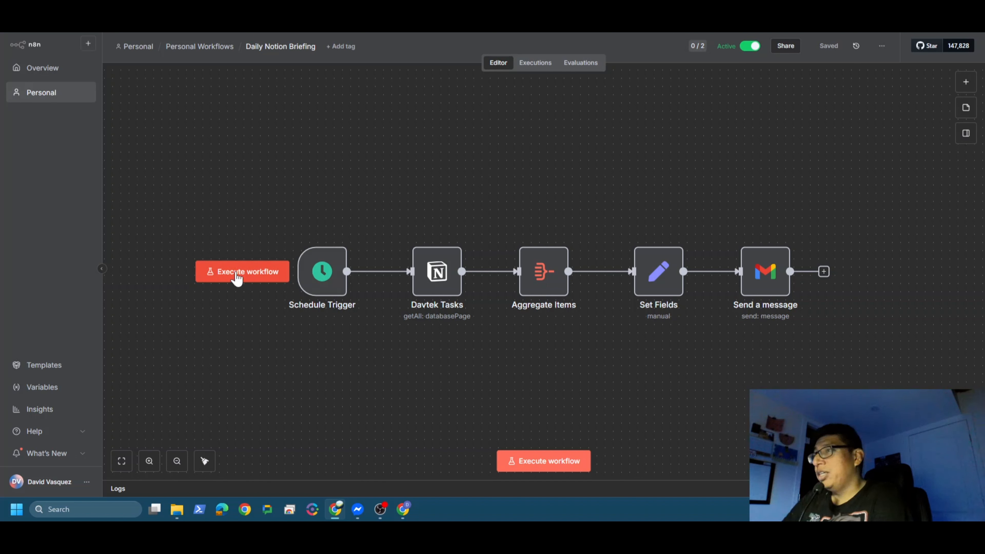
Step: Execute the Daily Notion Briefing workflow, switch to Gmail and open the "Your Daily Briefing" email to read its task list
{"action": "left_click", "coordinate": [237, 273]}
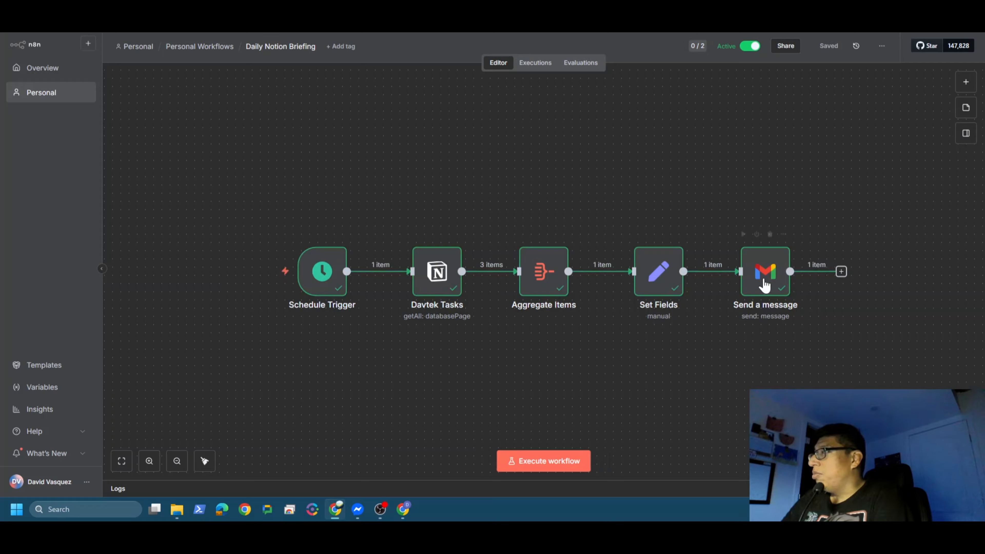
{"action": "left_click", "coordinate": [404, 510]}
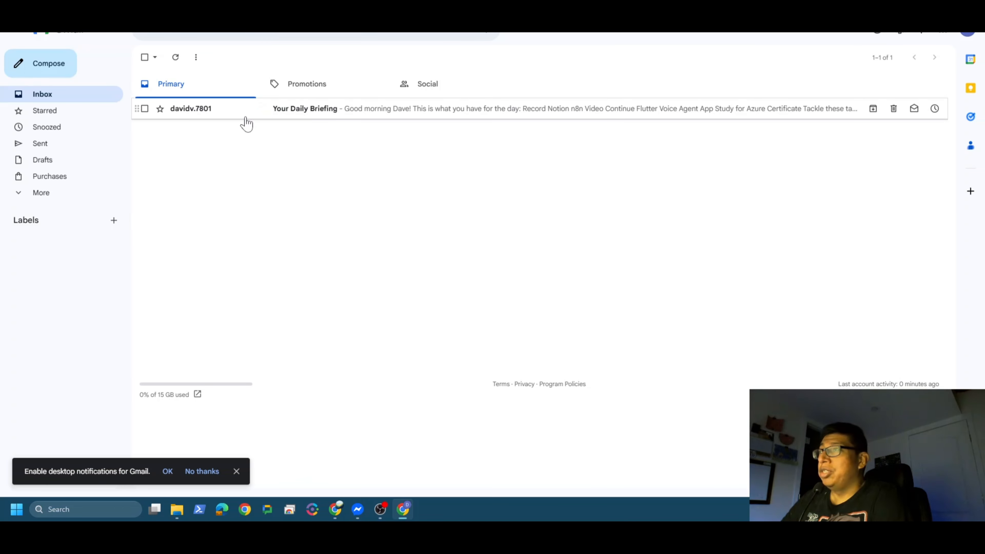
{"action": "left_click", "coordinate": [199, 113]}
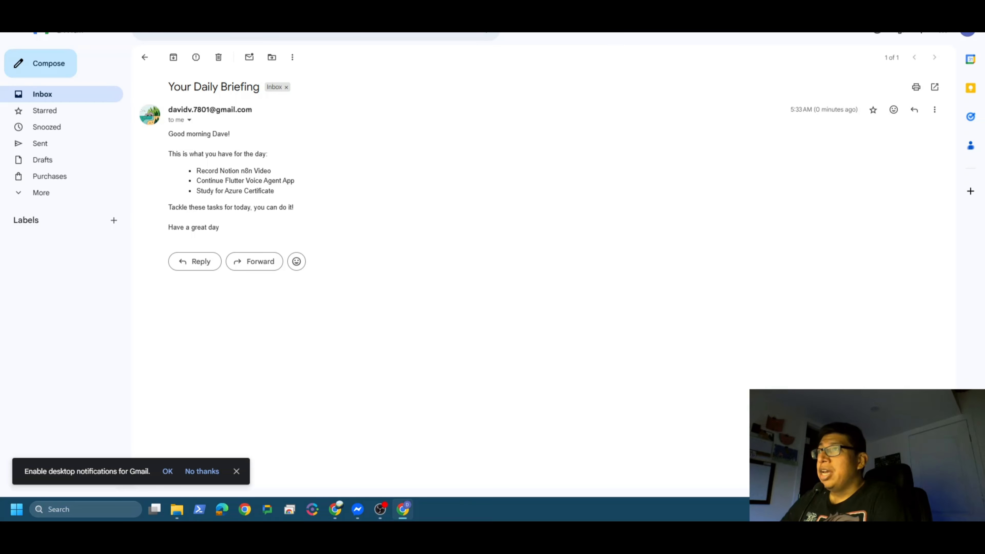
{"action": "left_click_drag", "start_coordinate": [169, 145], "coordinate": [287, 210]}
{"action": "left_click", "coordinate": [408, 216]}
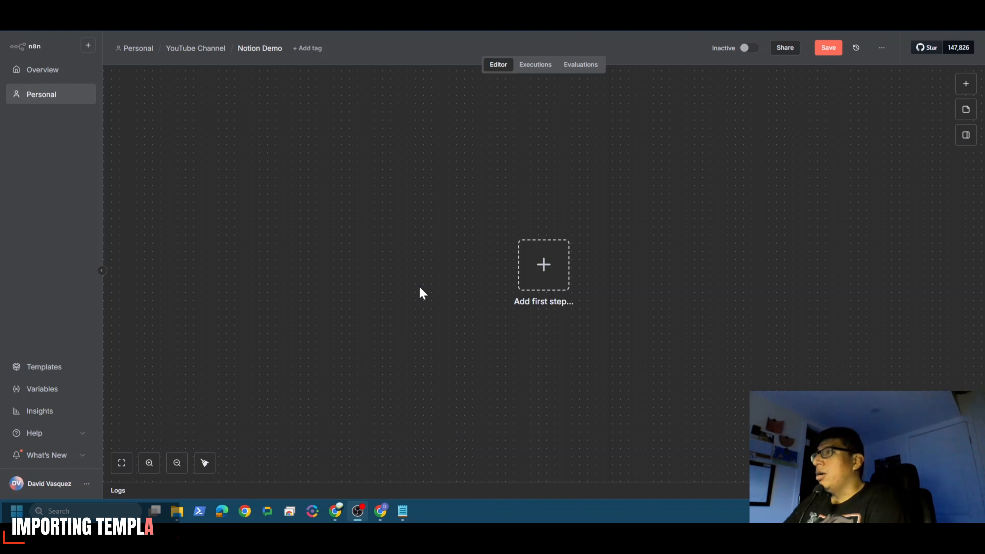
{"action": "left_click_drag", "start_coordinate": [276, 148], "coordinate": [508, 300]}
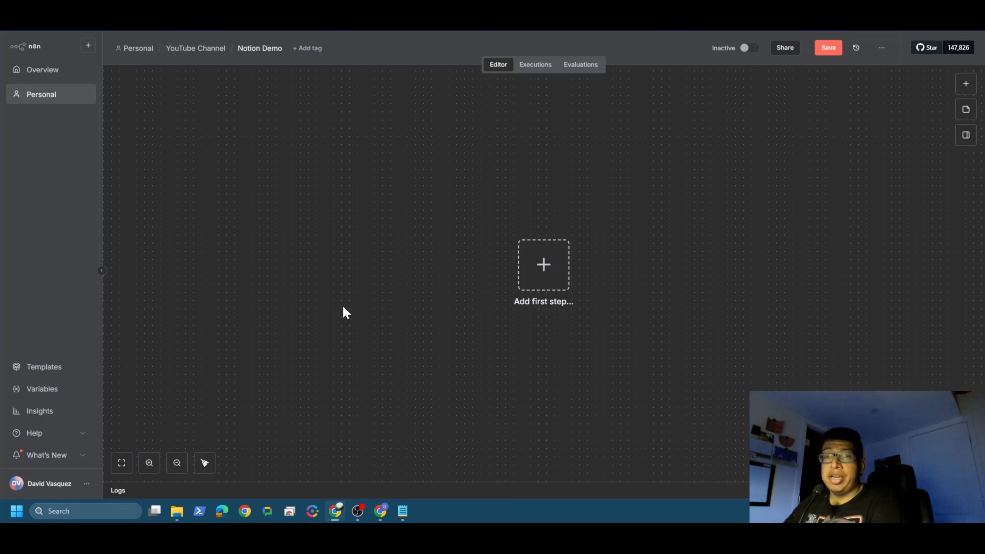
{"action": "left_click_drag", "start_coordinate": [236, 163], "coordinate": [759, 211]}
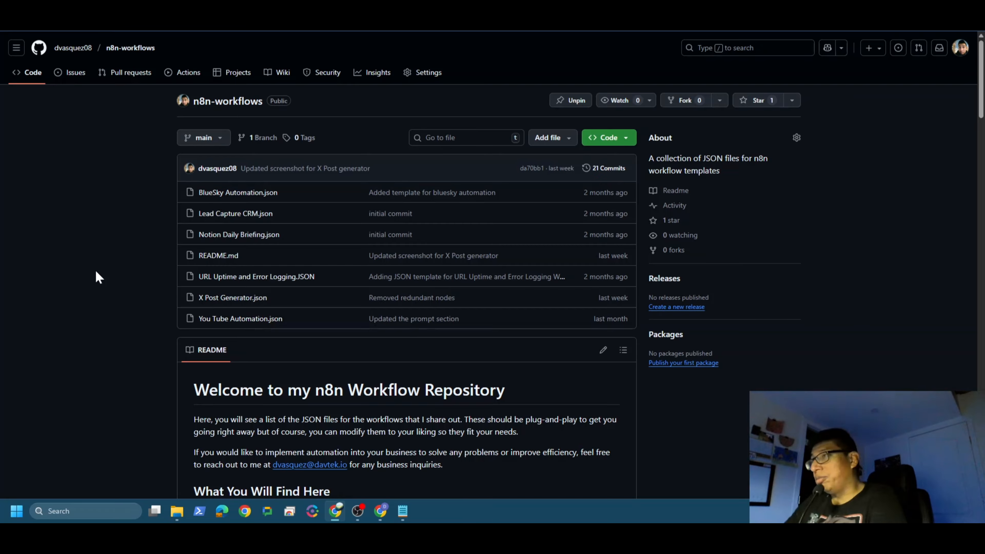
Step: Read the n8n-workflows repository's README, including its table of contents and the Notion Daily Briefing section
{"action": "scroll", "coordinate": [150, 268], "scroll_direction": "down", "scroll_amount": 7}
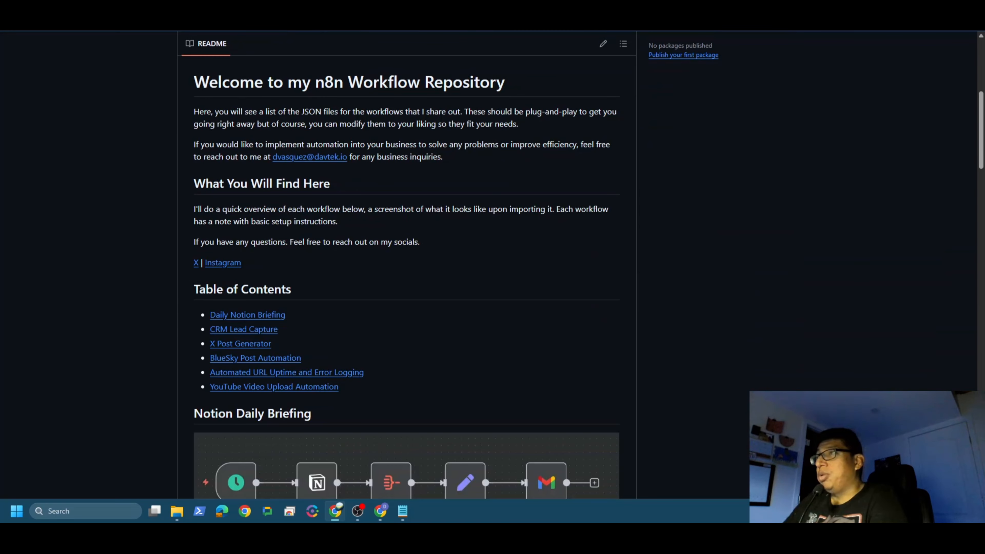
{"action": "scroll", "coordinate": [264, 235], "scroll_direction": "down", "scroll_amount": 3}
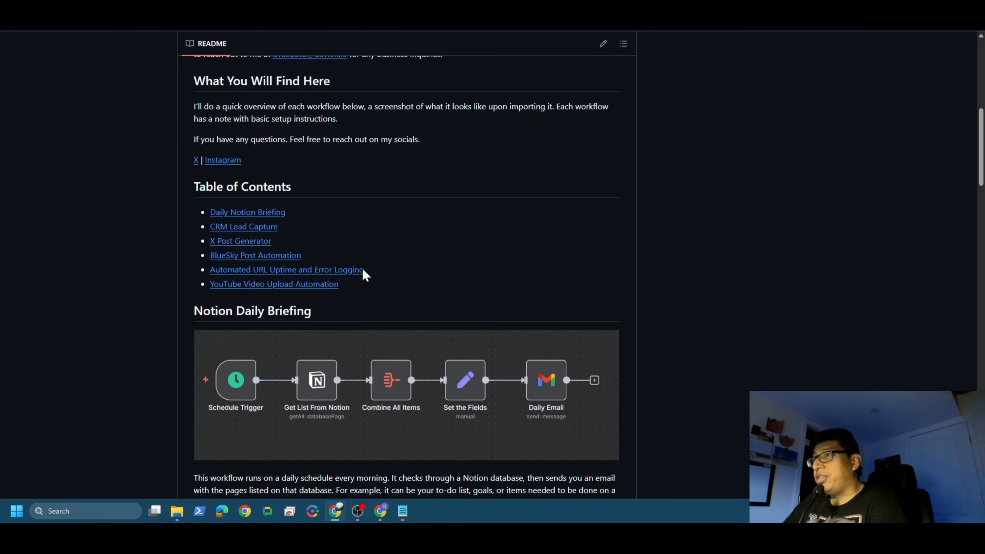
{"action": "scroll", "coordinate": [267, 291], "scroll_direction": "down", "scroll_amount": 4}
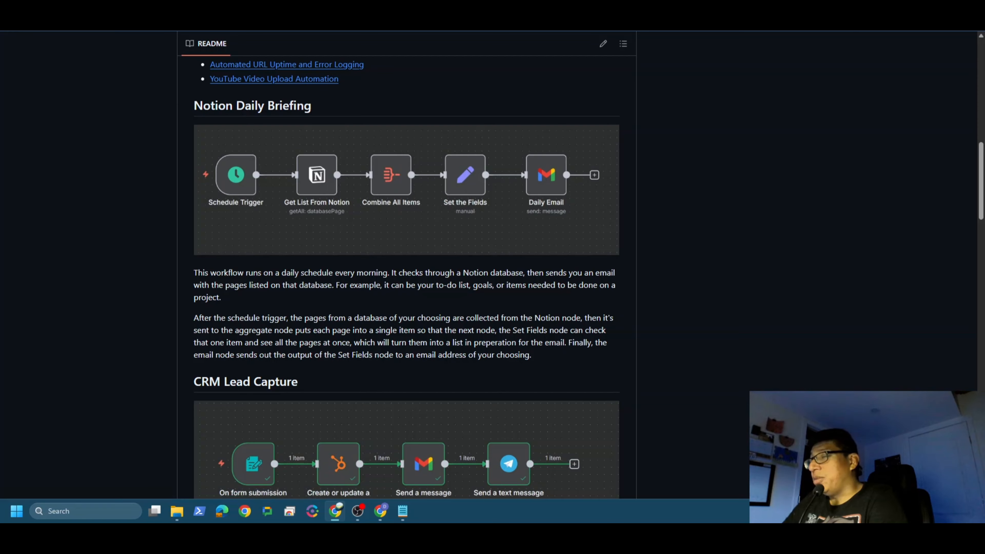
{"action": "right_click", "coordinate": [526, 353]}
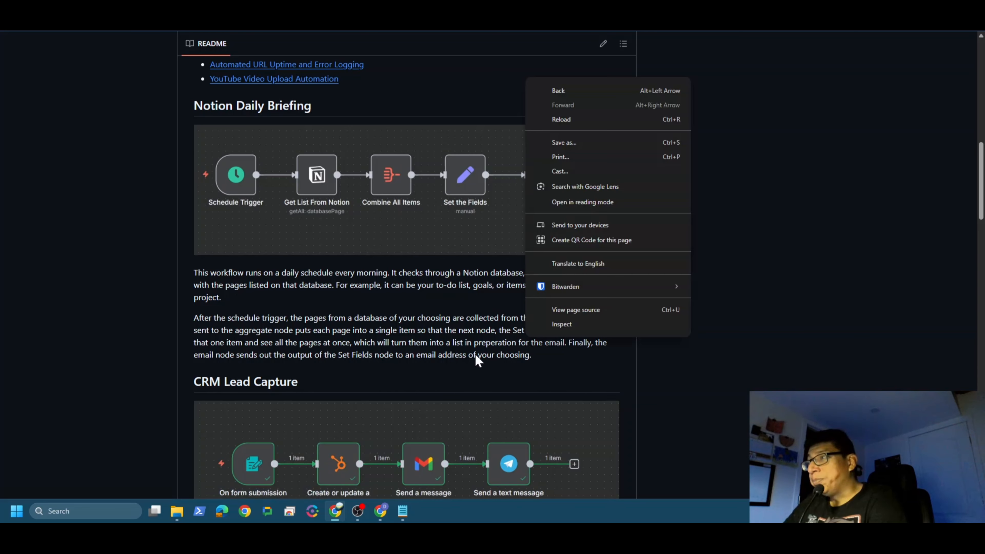
{"action": "left_click", "coordinate": [477, 356]}
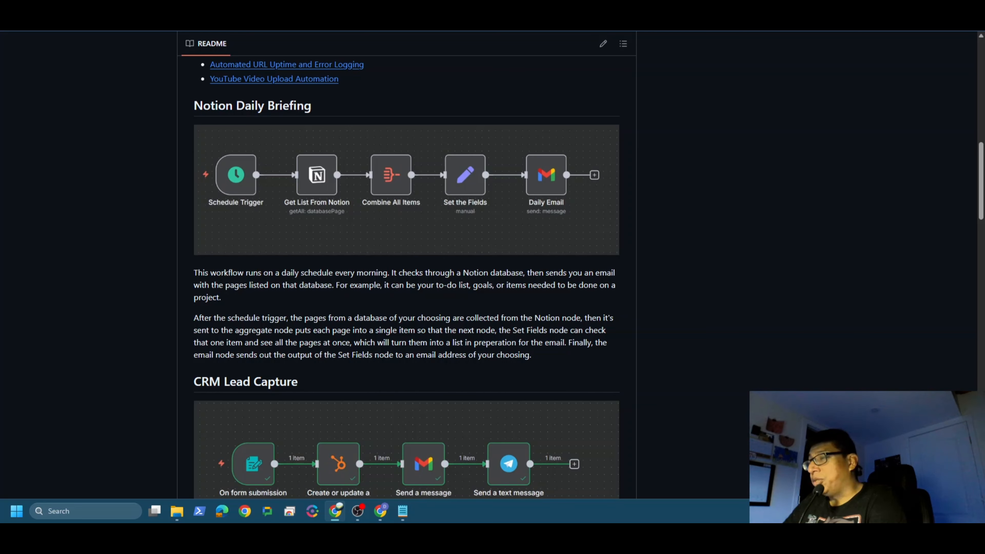
{"action": "scroll", "coordinate": [382, 330], "scroll_direction": "up", "scroll_amount": 1}
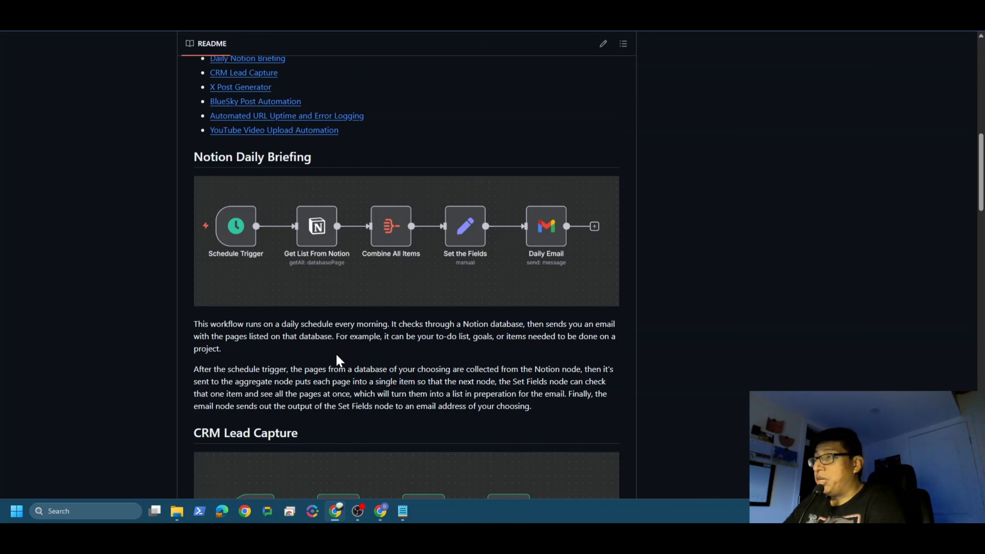
{"action": "scroll", "coordinate": [337, 355], "scroll_direction": "up", "scroll_amount": 10}
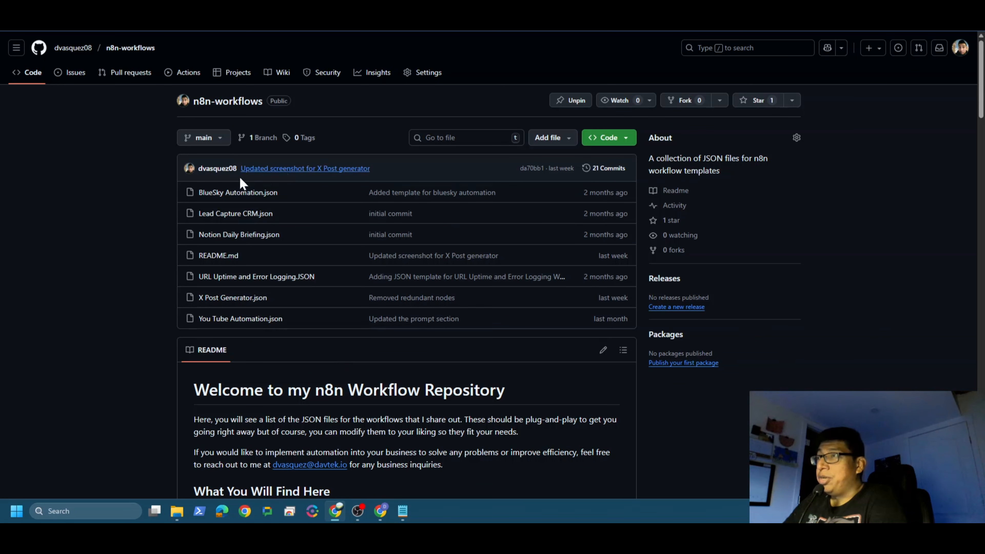
Step: Open Notion Daily Briefing.json from the repository's file list and look through its code
{"action": "left_click", "coordinate": [260, 235]}
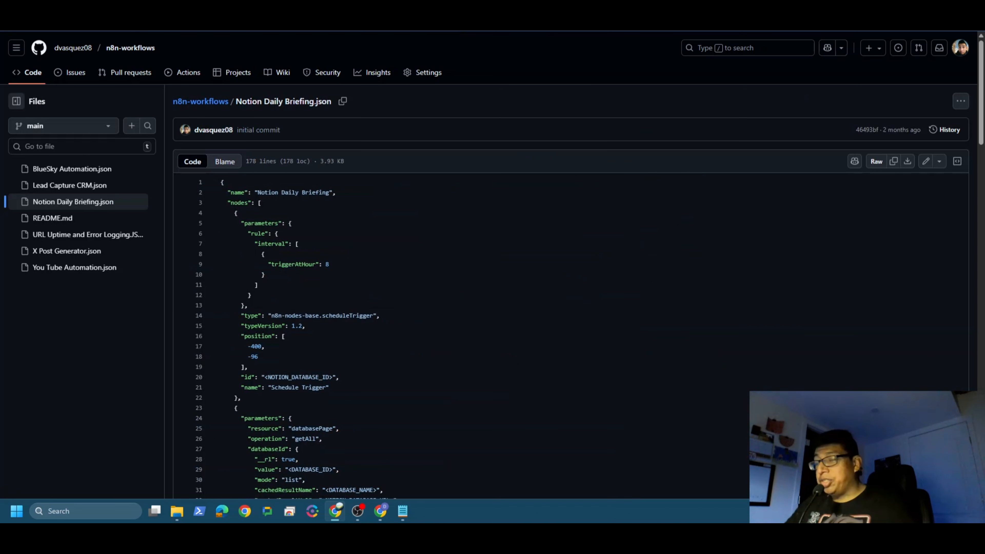
{"action": "scroll", "coordinate": [493, 272], "scroll_direction": "down", "scroll_amount": 18}
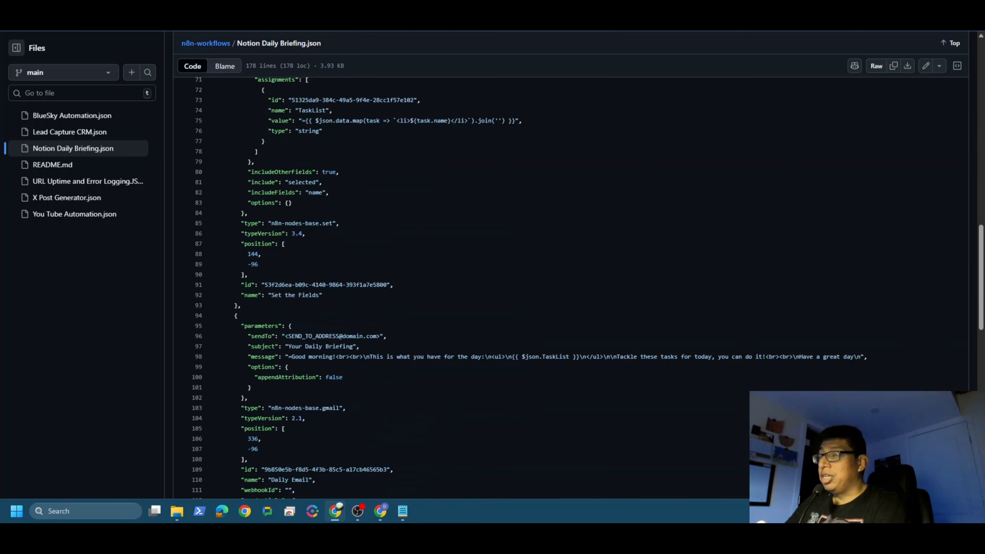
{"action": "scroll", "coordinate": [492, 272], "scroll_direction": "down", "scroll_amount": 18}
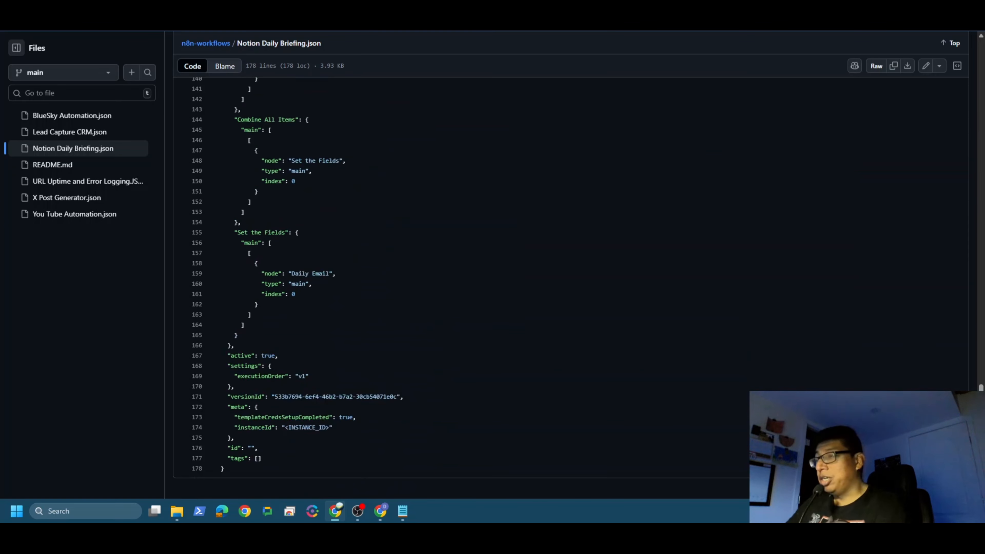
{"action": "scroll", "coordinate": [492, 272], "scroll_direction": "up", "scroll_amount": 20}
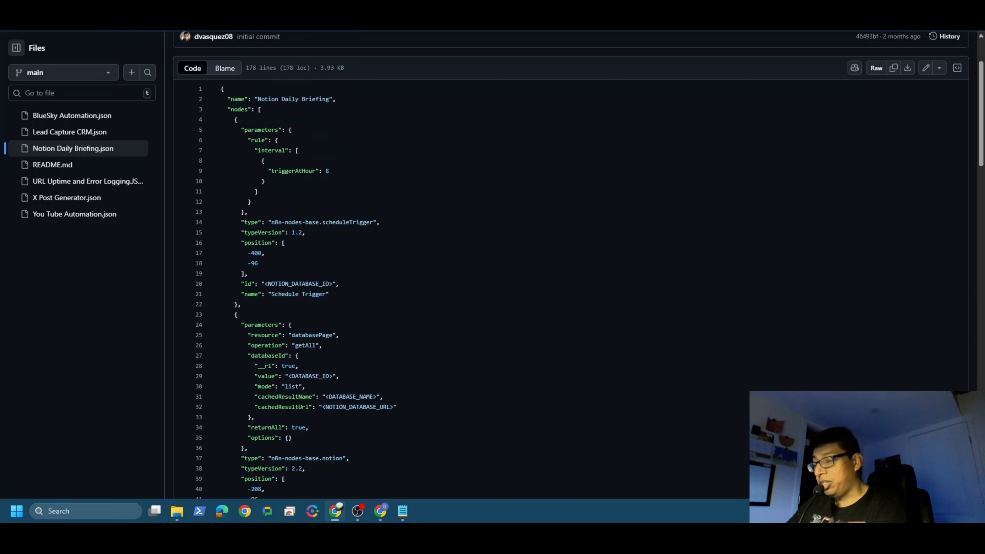
{"action": "scroll", "coordinate": [493, 272], "scroll_direction": "up", "scroll_amount": 2}
{"action": "scroll", "coordinate": [493, 271], "scroll_direction": "down", "scroll_amount": 2}
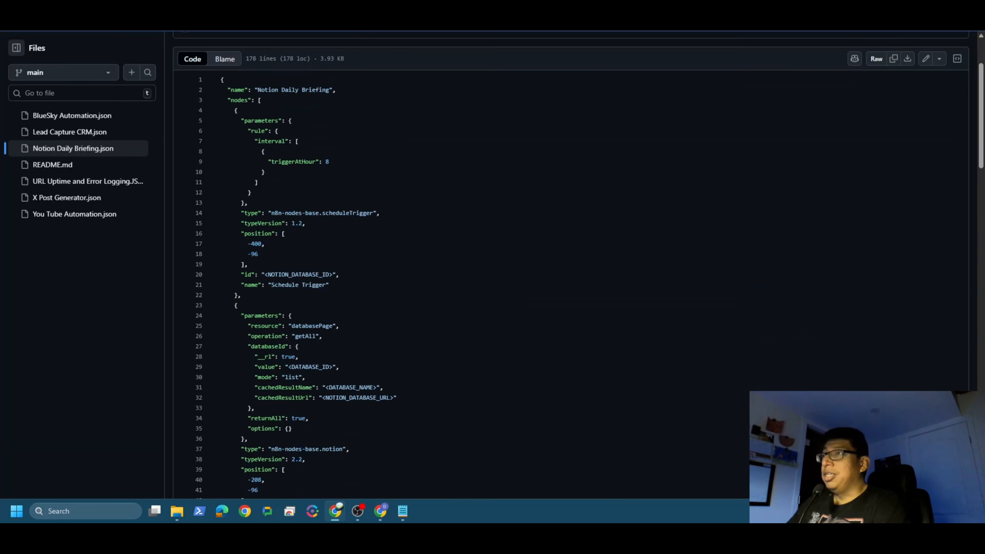
{"action": "scroll", "coordinate": [493, 272], "scroll_direction": "down", "scroll_amount": 10}
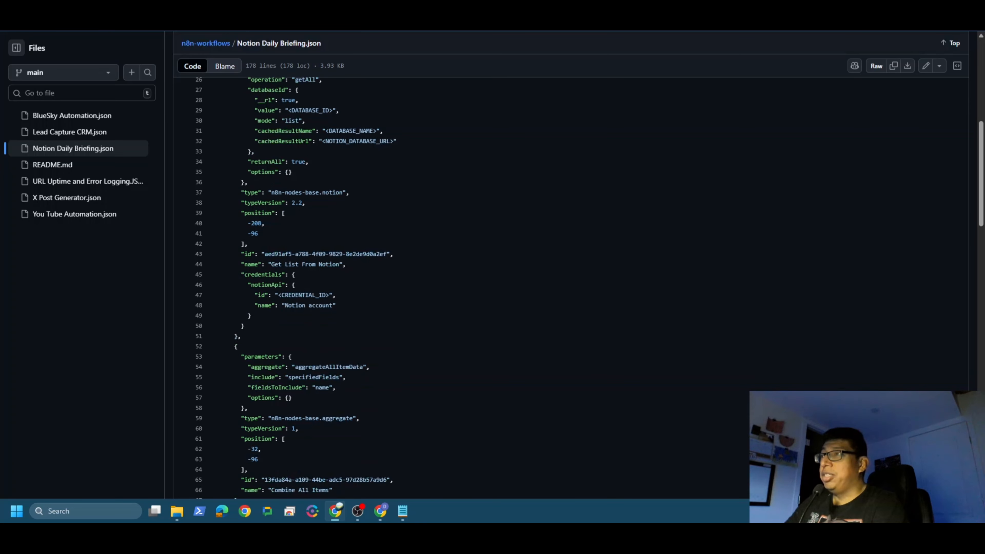
{"action": "scroll", "coordinate": [493, 272], "scroll_direction": "up", "scroll_amount": 12}
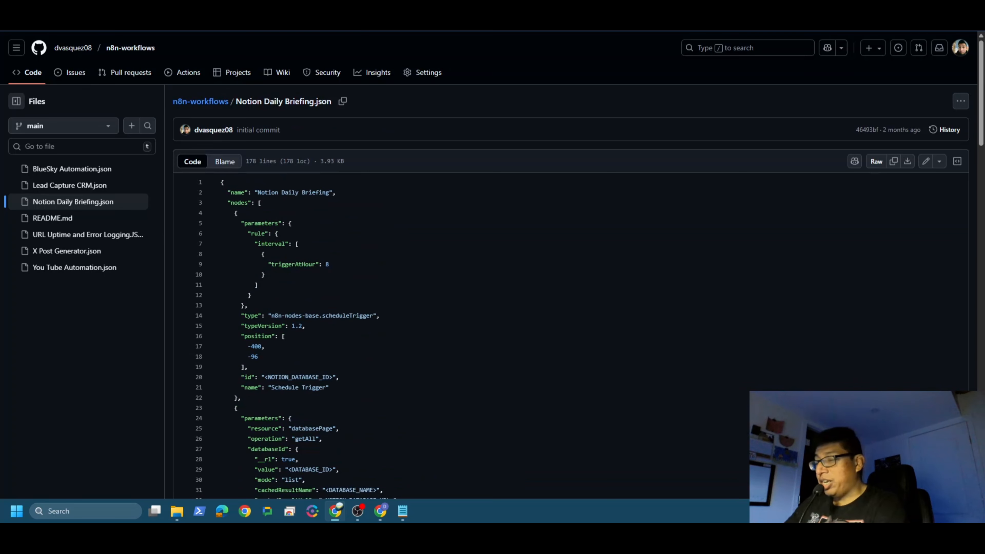
Step: Copy the entire JSON code of Notion Daily Briefing.json into the blank Notepad document
{"action": "key", "text": "ctrl+a"}
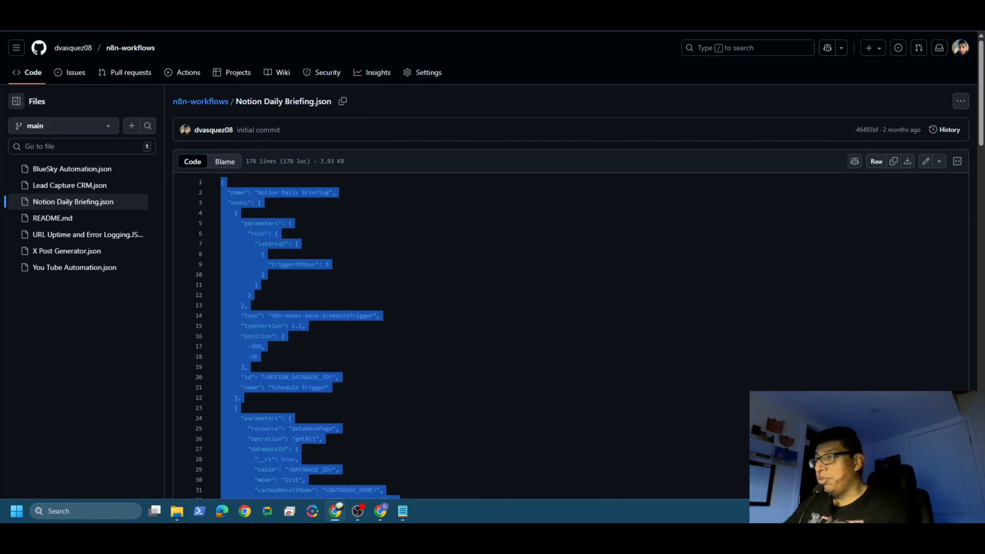
{"action": "left_click", "coordinate": [403, 510]}
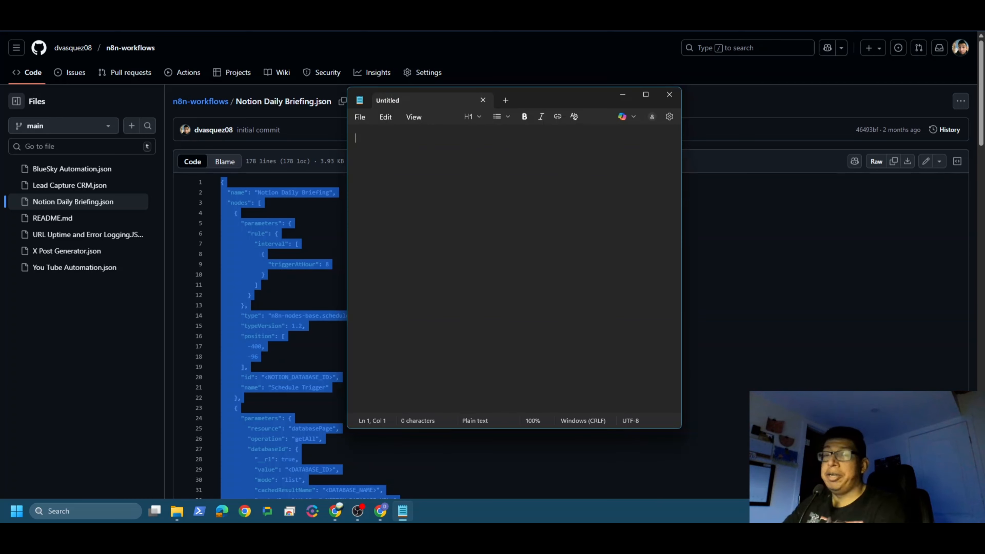
{"action": "key", "text": "ctrl+v"}
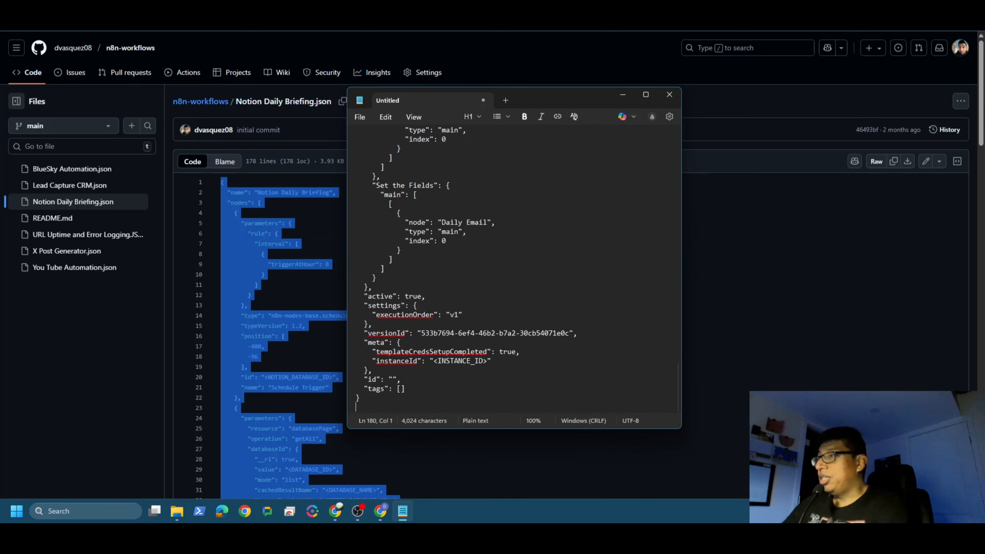
Step: Save the Notepad document to the Desktop as notion-demo.json and close Notepad
{"action": "left_click", "coordinate": [360, 118]}
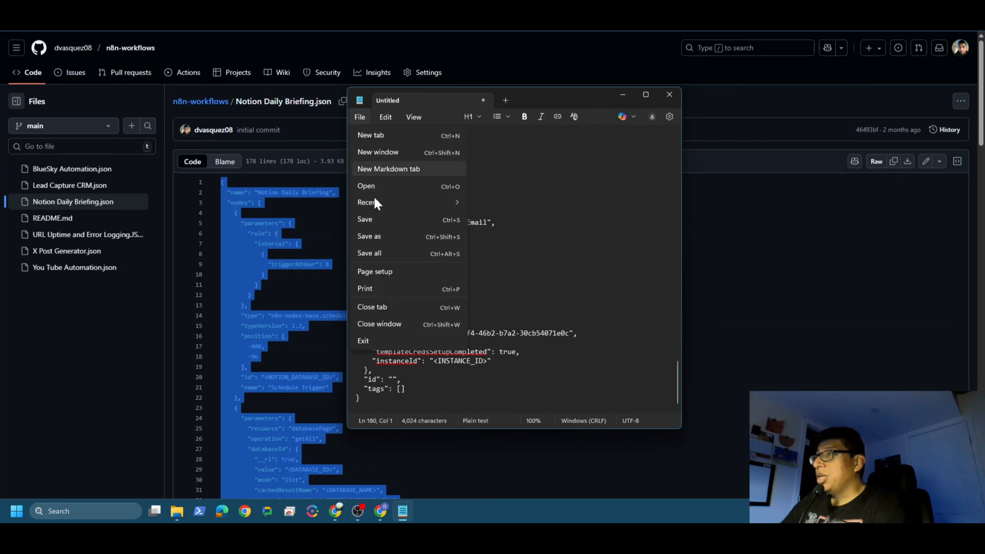
{"action": "left_click", "coordinate": [386, 236]}
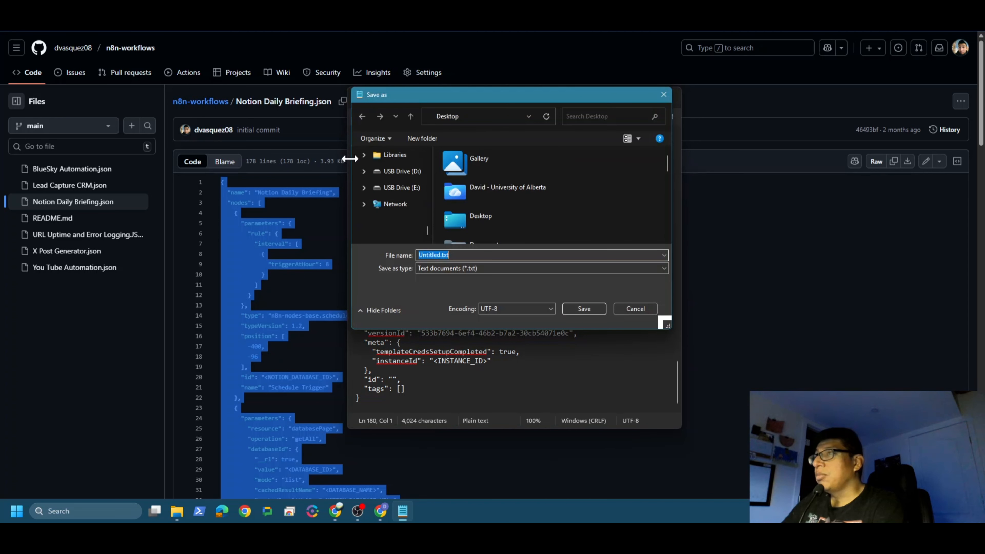
{"action": "double_click", "coordinate": [481, 225]}
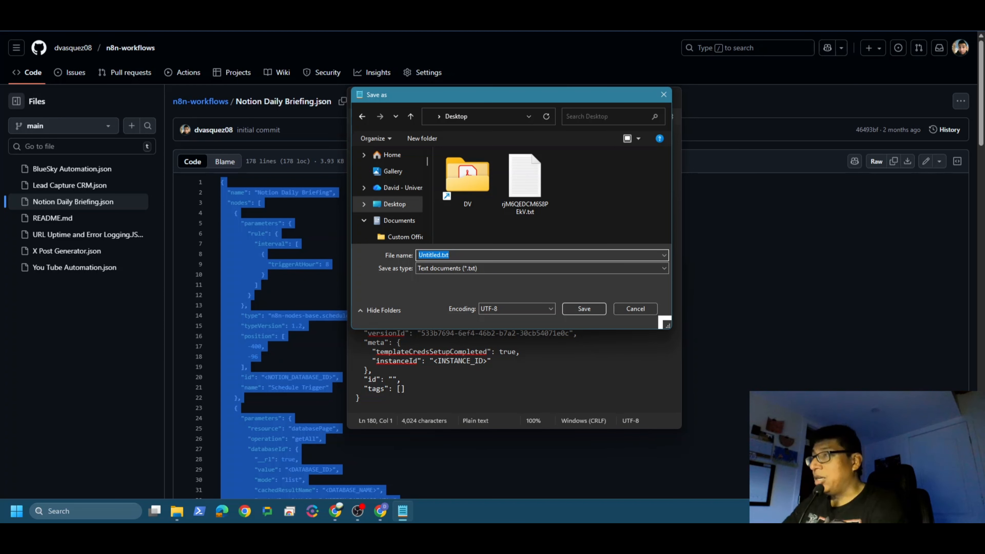
{"action": "type", "text": "no"}
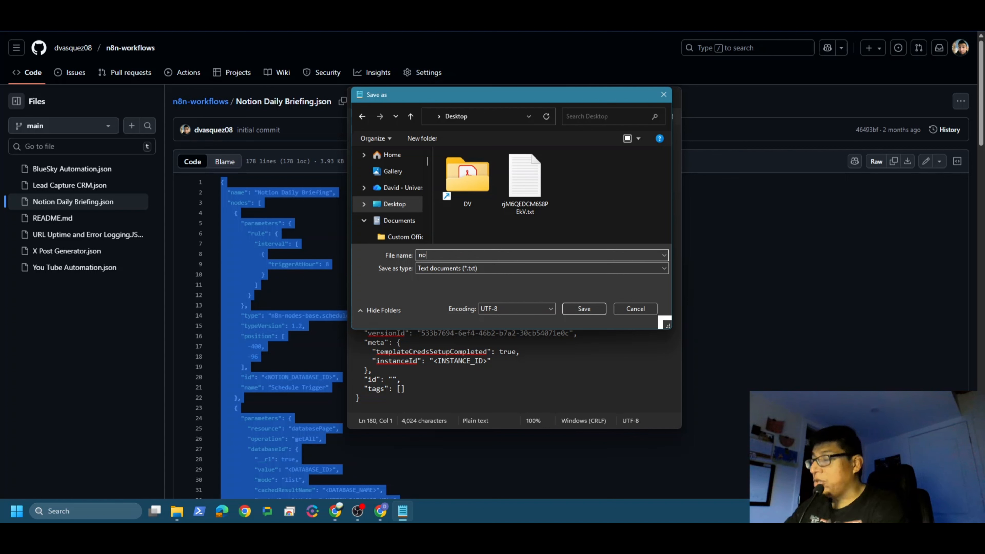
{"action": "type", "text": "tion-demo"}
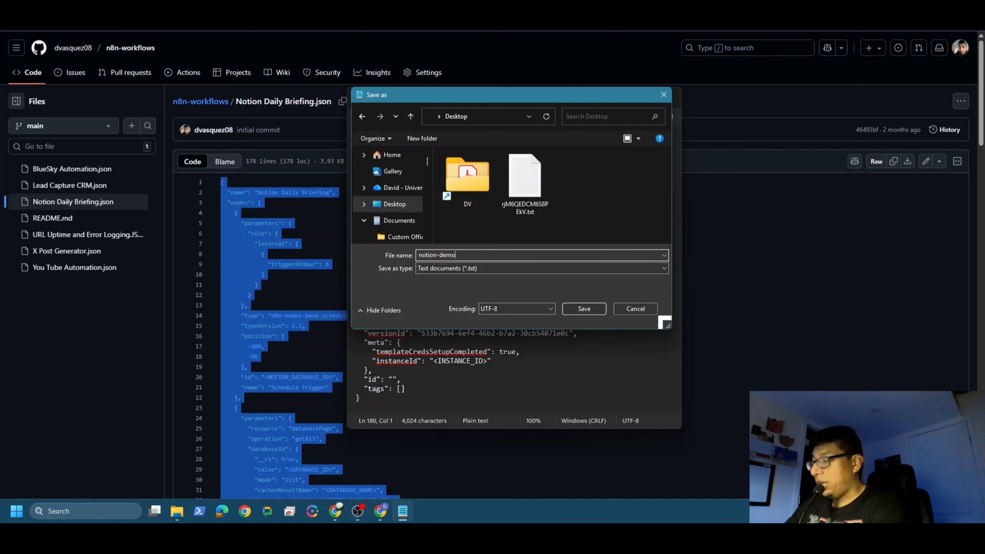
{"action": "type", "text": ".json"}
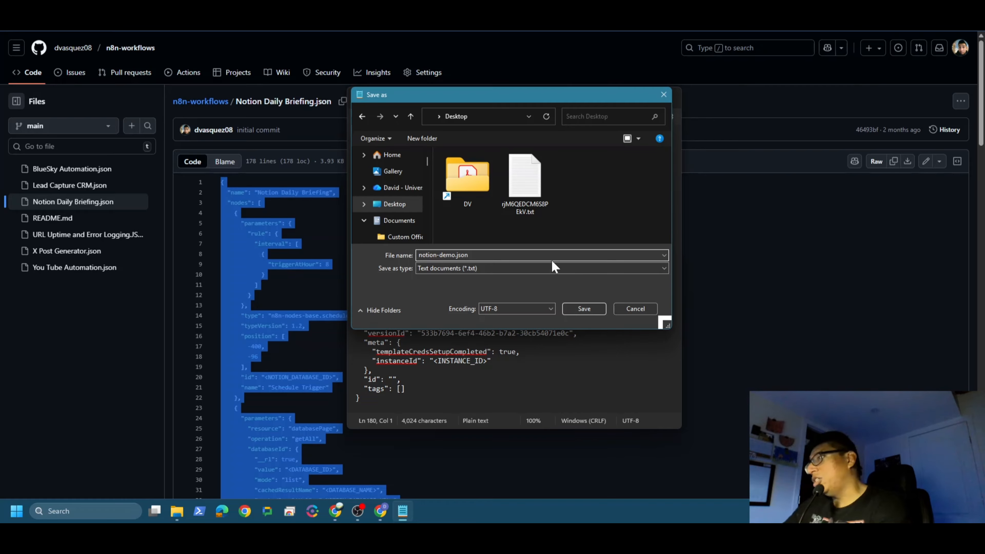
{"action": "left_click", "coordinate": [585, 308]}
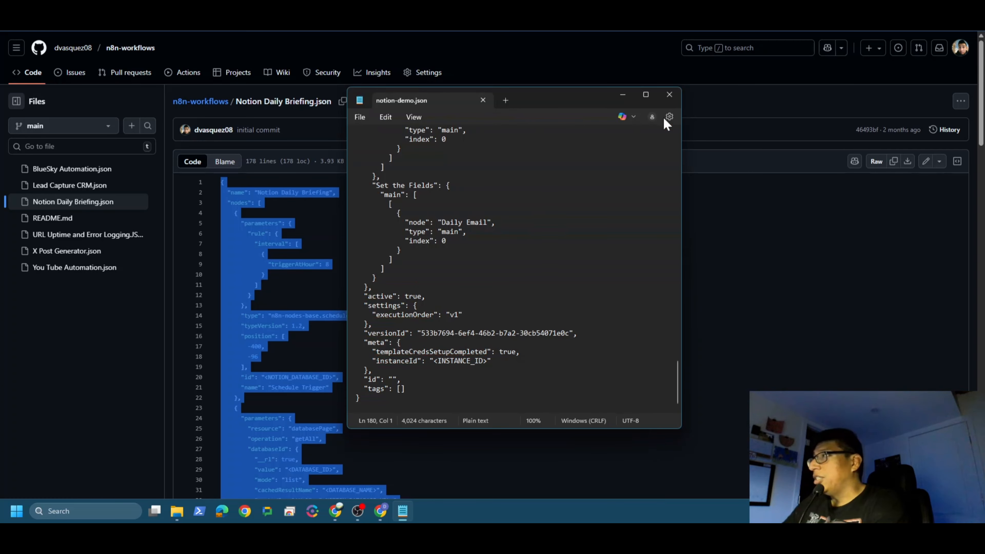
{"action": "left_click", "coordinate": [670, 95]}
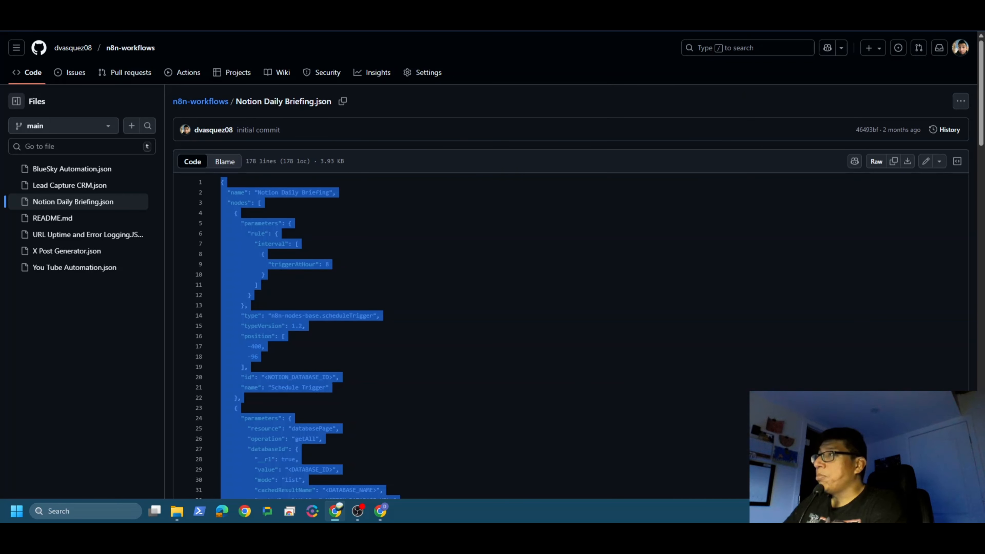
Step: Switch to the empty Notion Demo workflow in n8n and import notion-demo.json from the Desktop into it
{"action": "key", "text": "ctrl+Tab"}
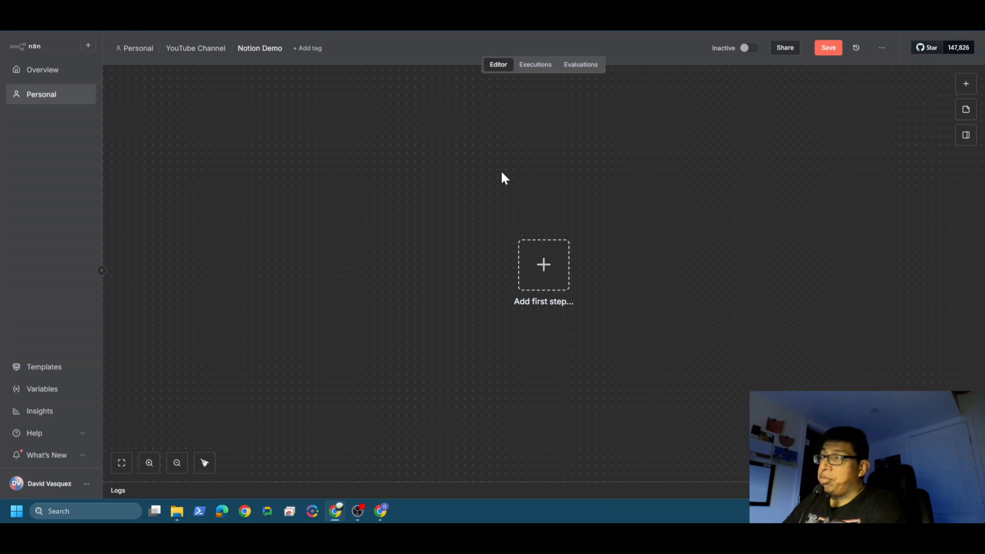
{"action": "left_click", "coordinate": [882, 49]}
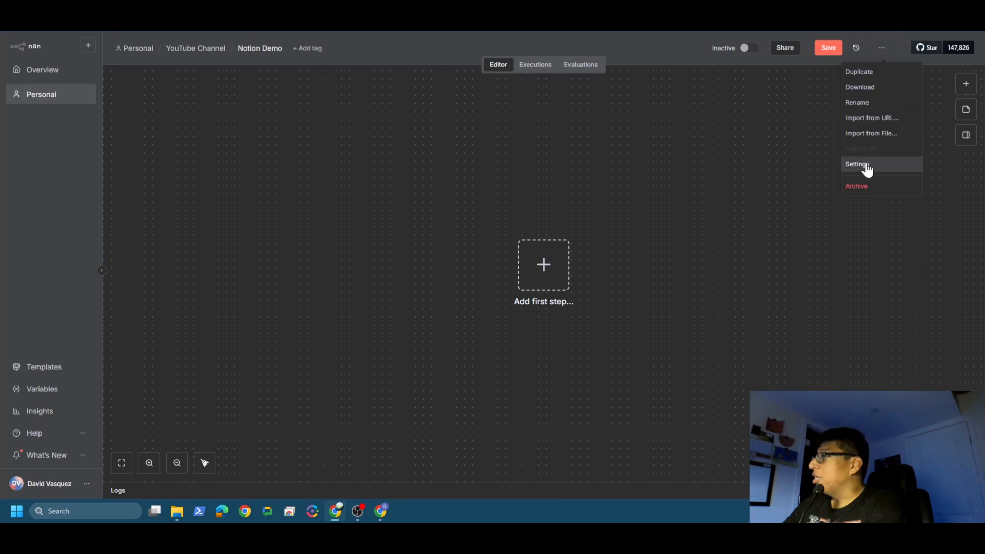
{"action": "left_click", "coordinate": [871, 134]}
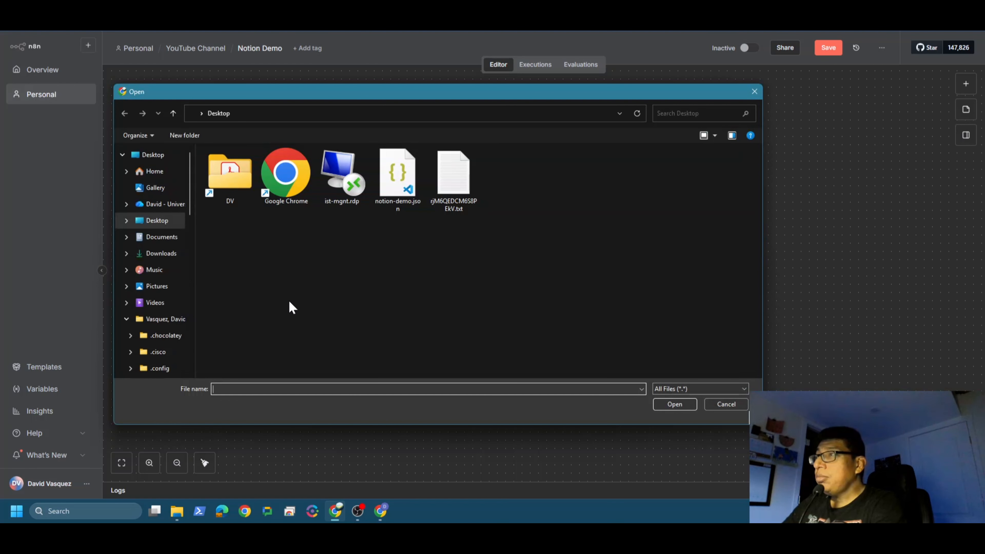
{"action": "left_click", "coordinate": [398, 174]}
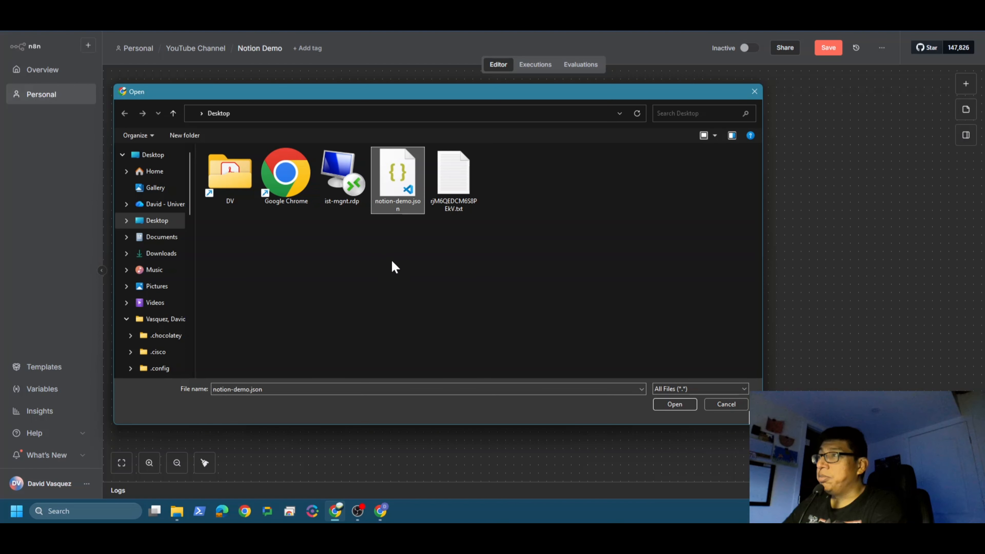
{"action": "double_click", "coordinate": [401, 176]}
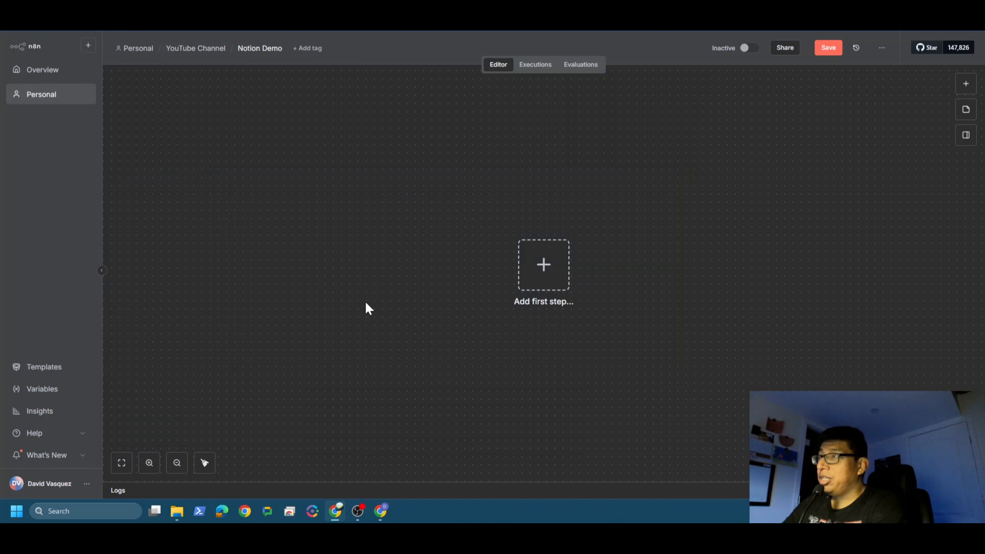
{"action": "left_click", "coordinate": [451, 191]}
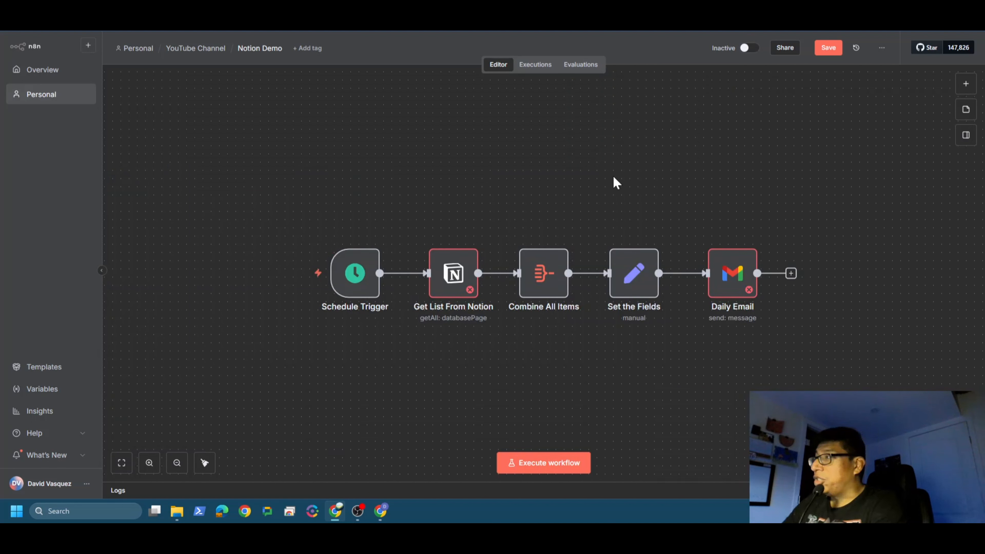
Step: Check the Daily Email node's Gmail credential and message parameters, and return to the canvas
{"action": "mouse_move", "coordinate": [746, 237]}
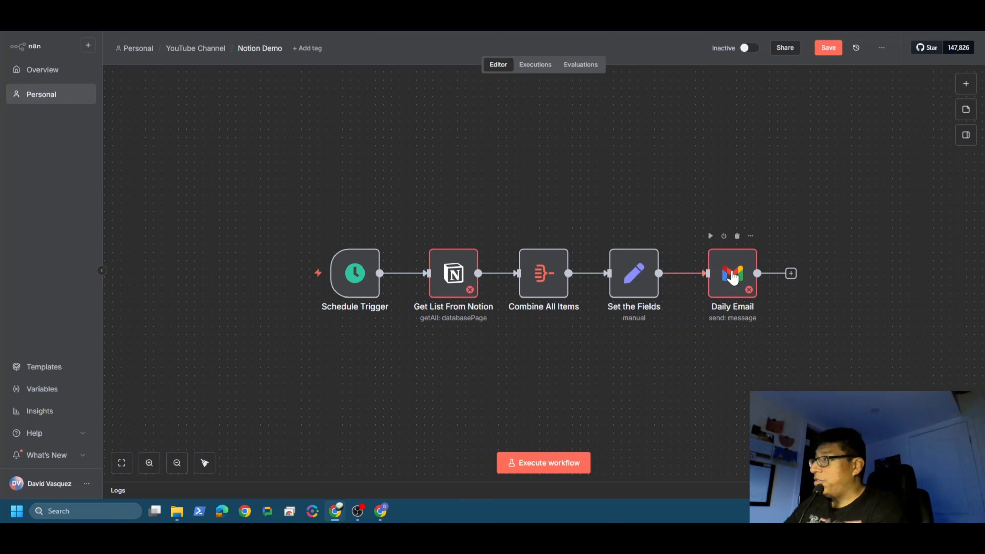
{"action": "double_click", "coordinate": [731, 275]}
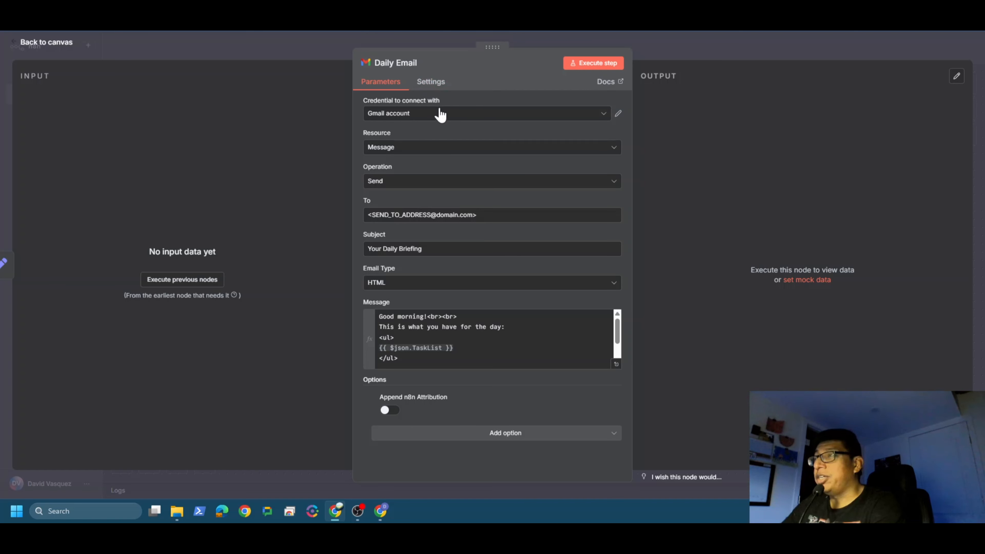
{"action": "left_click", "coordinate": [58, 50]}
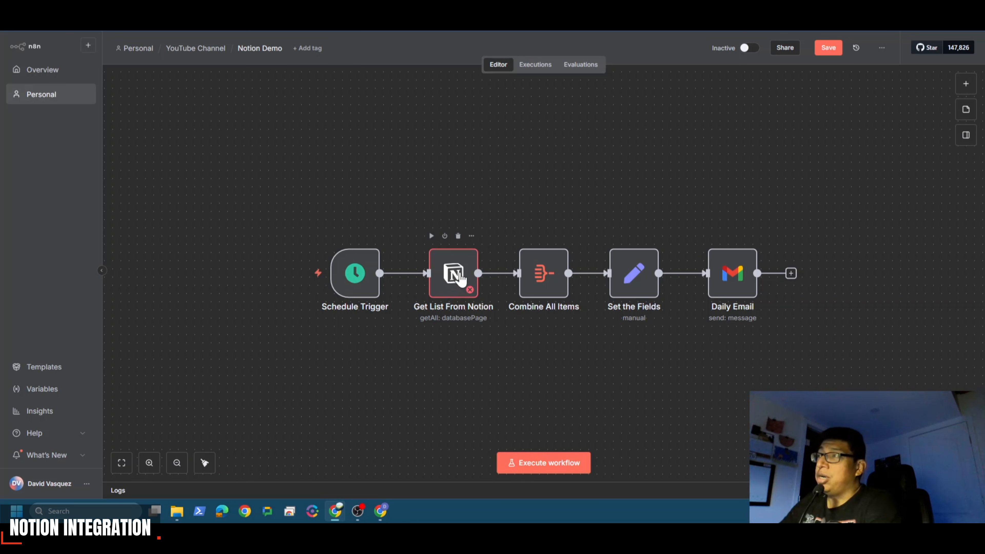
Step: Start a new Notion API credential from the Get List From Notion node and activate its Internal Integration Secret field
{"action": "left_click", "coordinate": [461, 279]}
{"action": "double_click", "coordinate": [461, 279]}
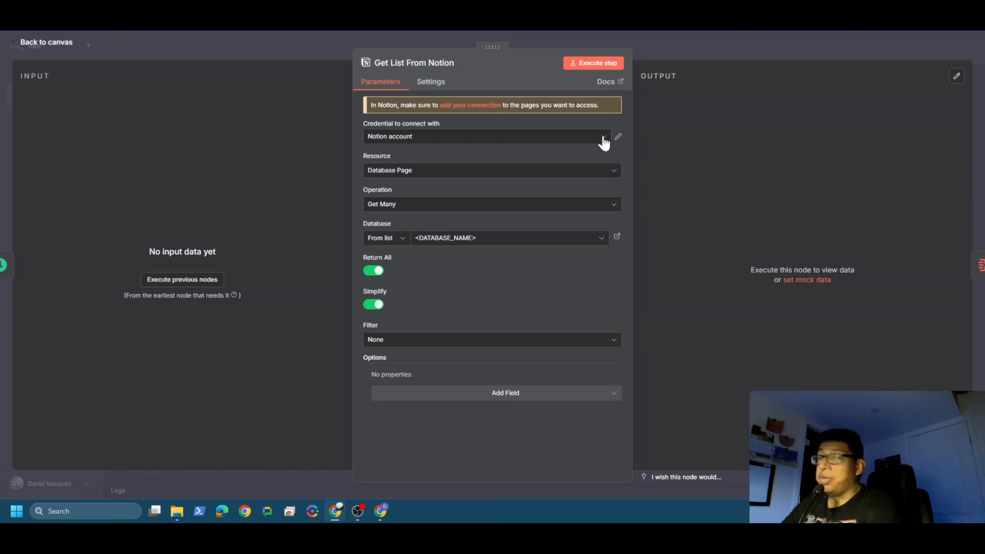
{"action": "left_click", "coordinate": [604, 143]}
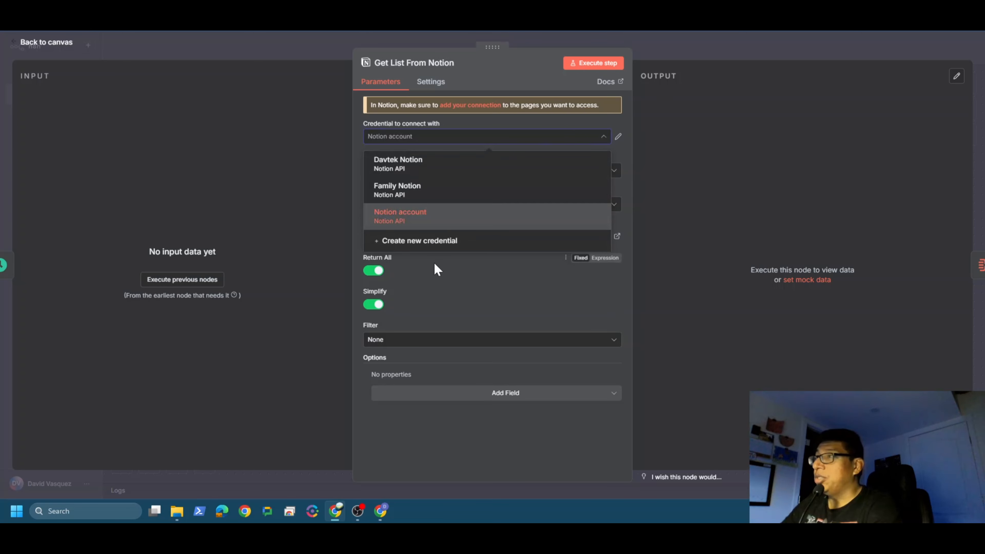
{"action": "left_click", "coordinate": [432, 244]}
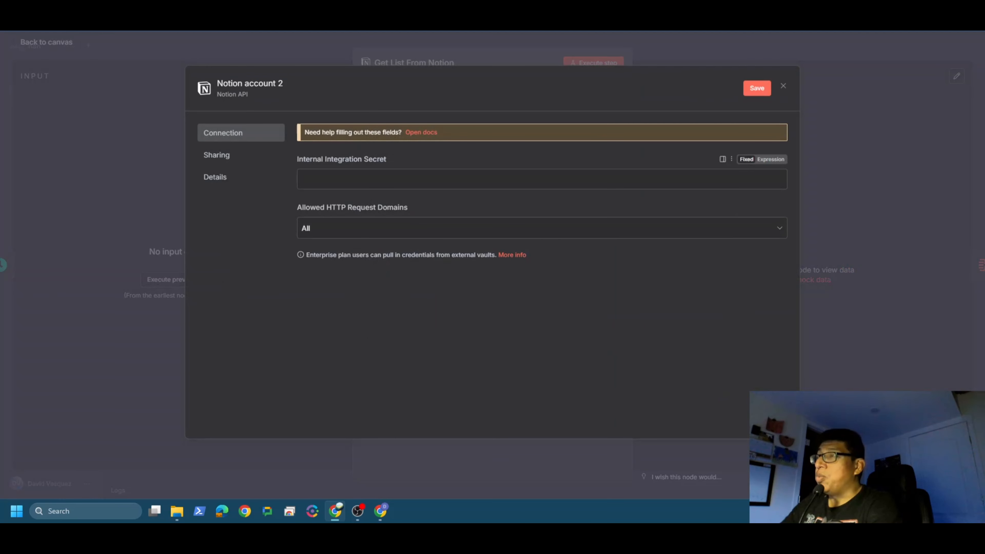
{"action": "left_click", "coordinate": [408, 178]}
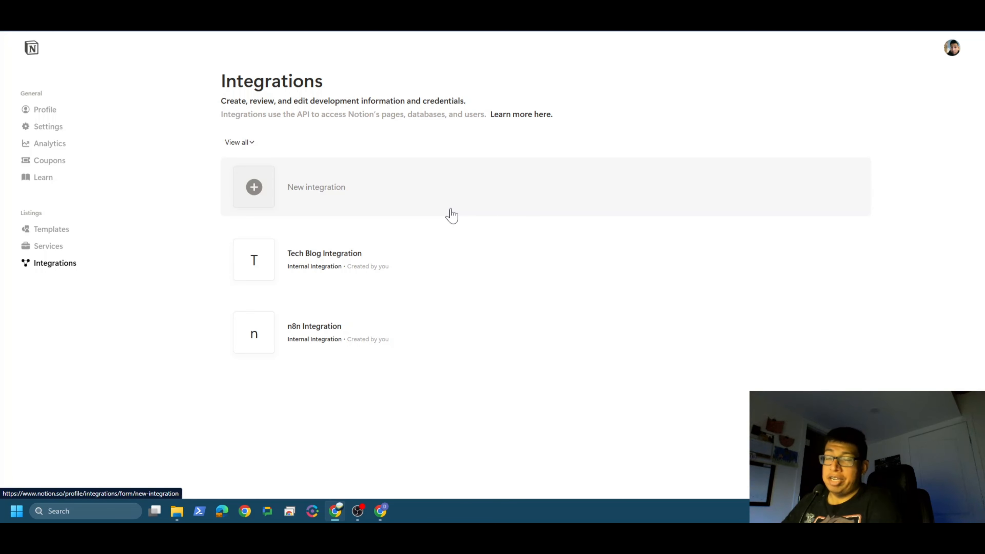
Step: Switch to Notion's Integrations page and create an internal integration named n8n-demo for the Business workspace
{"action": "mouse_move", "coordinate": [436, 352]}
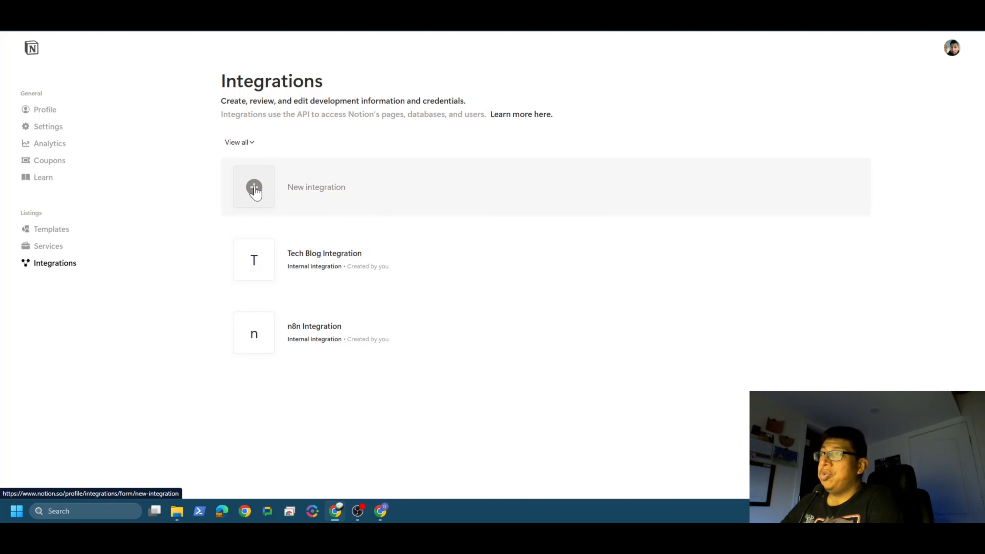
{"action": "left_click", "coordinate": [255, 189]}
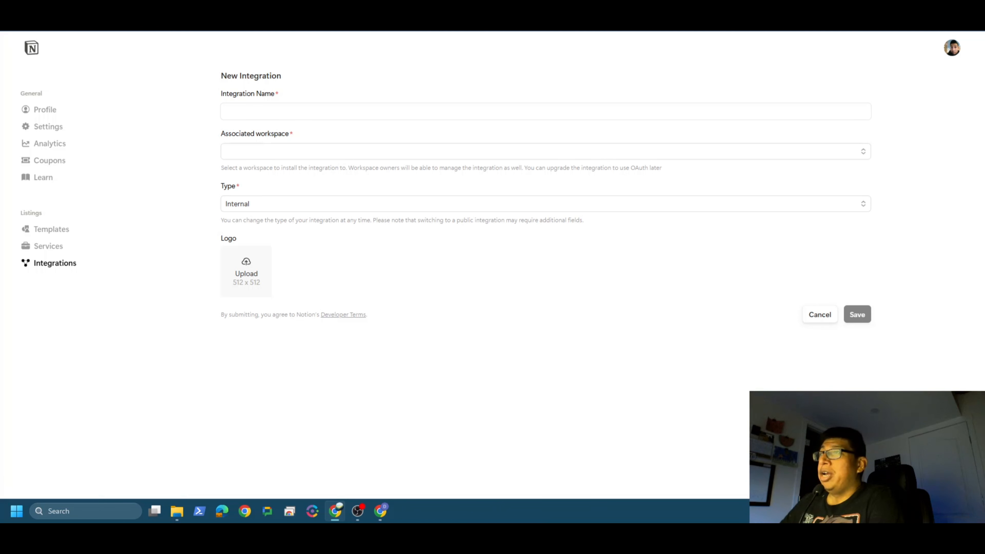
{"action": "left_click", "coordinate": [254, 112]}
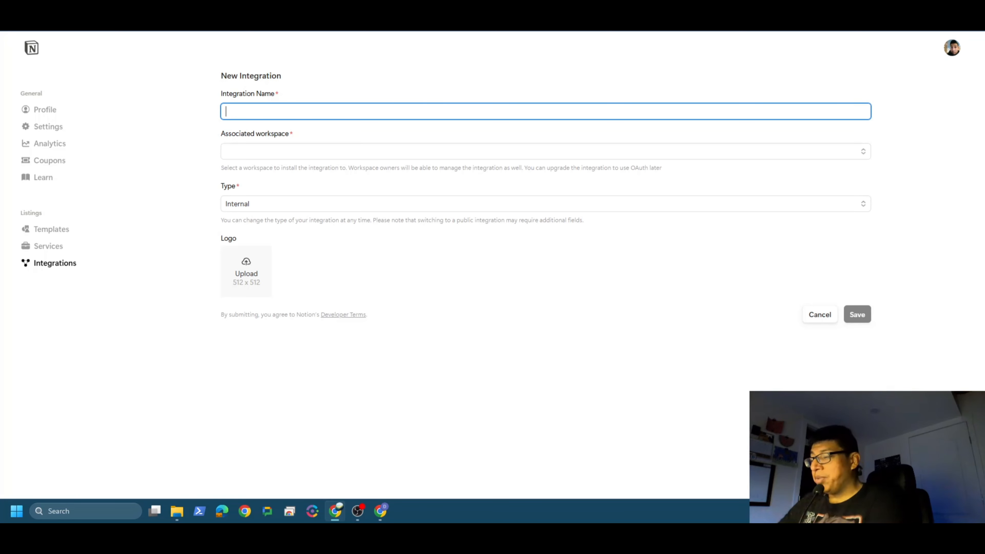
{"action": "type", "text": "n8n"}
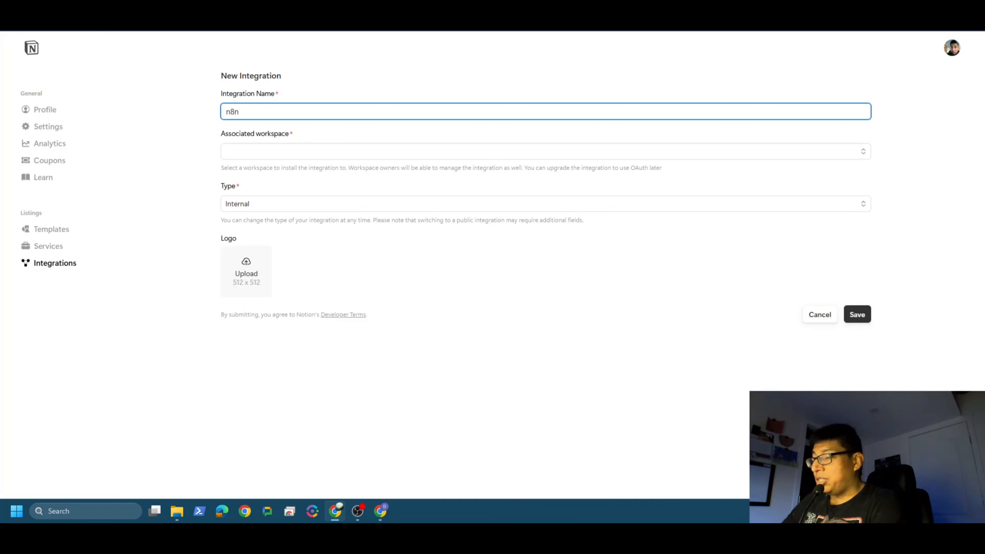
{"action": "type", "text": "-demo"}
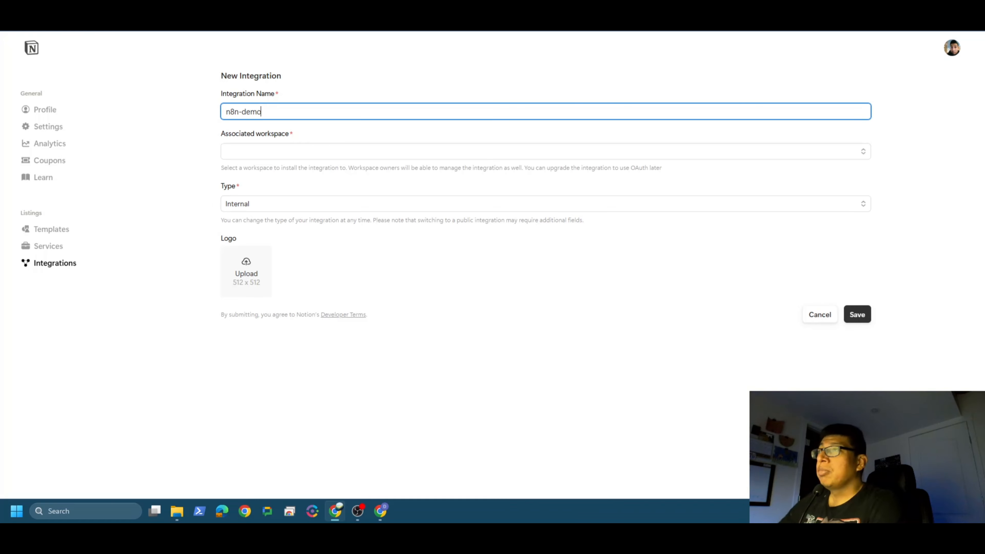
{"action": "left_click", "coordinate": [861, 154]}
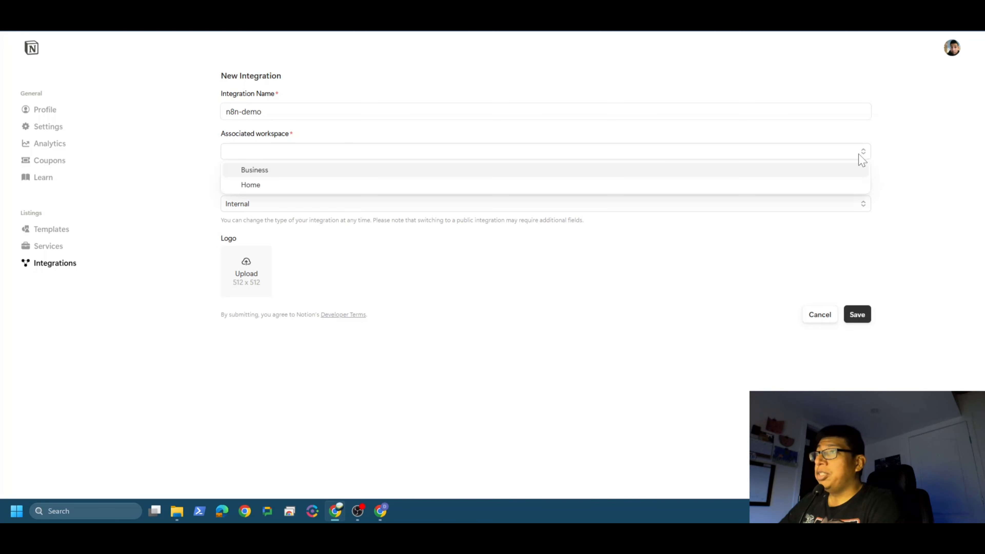
{"action": "left_click", "coordinate": [283, 171]}
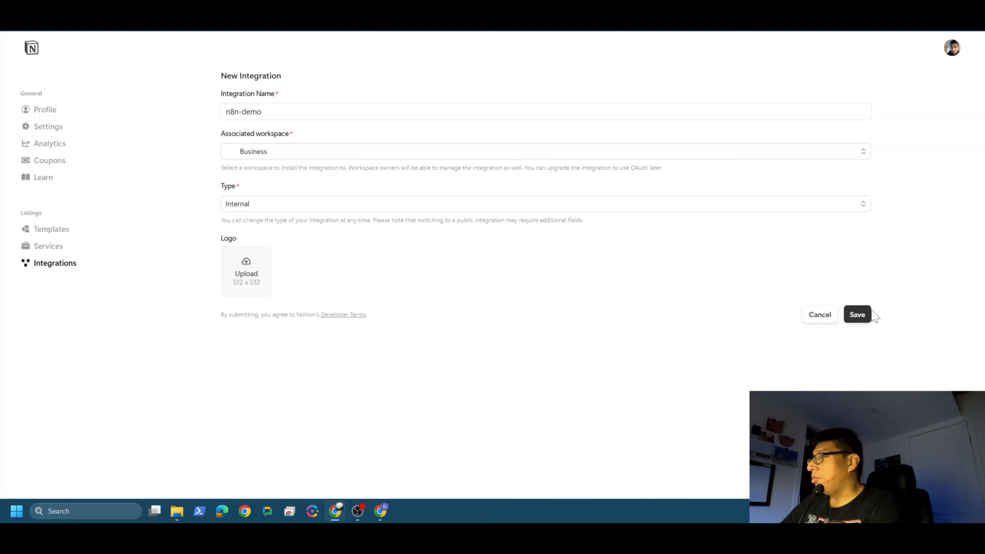
{"action": "left_click", "coordinate": [852, 316]}
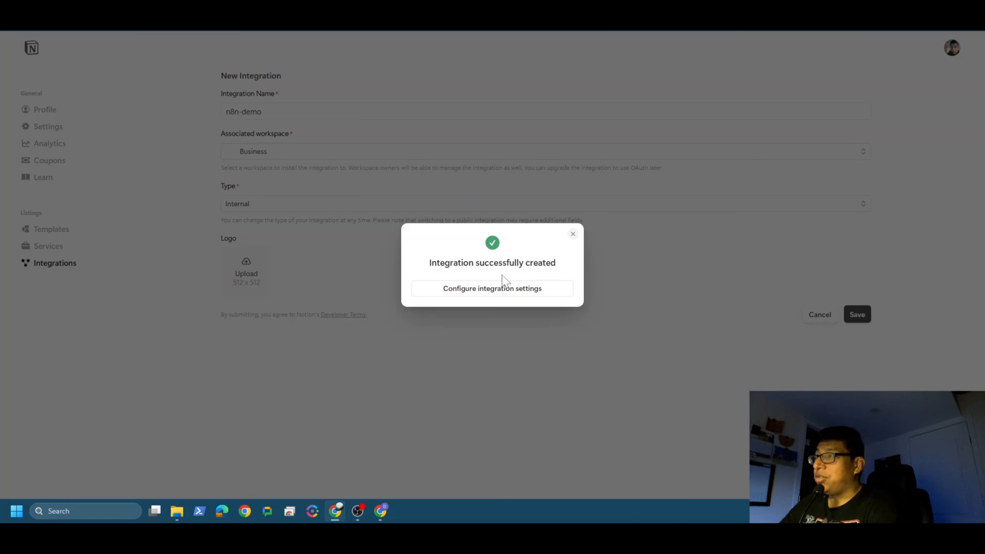
Step: Review the n8n-demo integration's configuration and capabilities, and reopen its settings from the integrations list
{"action": "left_click", "coordinate": [490, 295]}
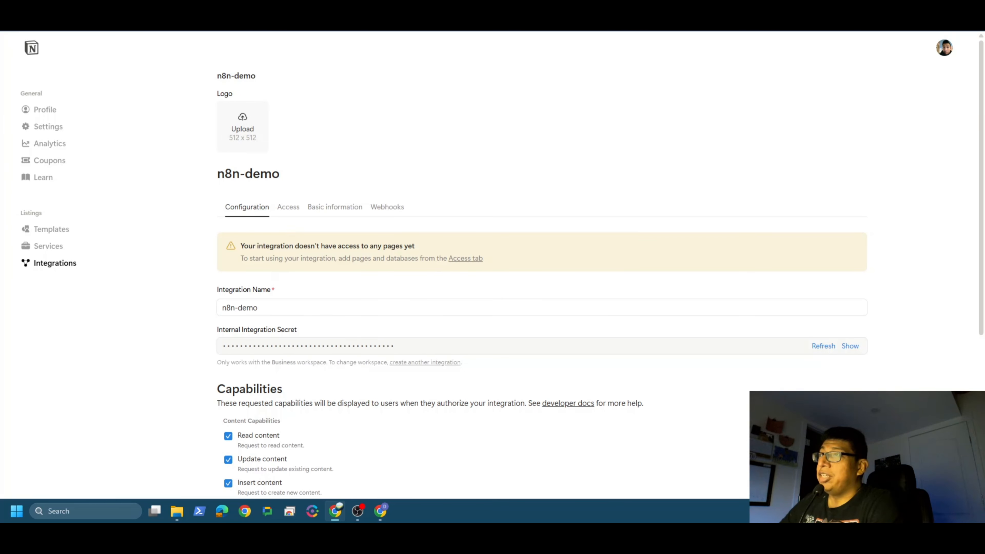
{"action": "scroll", "coordinate": [317, 183], "scroll_direction": "down", "scroll_amount": 4}
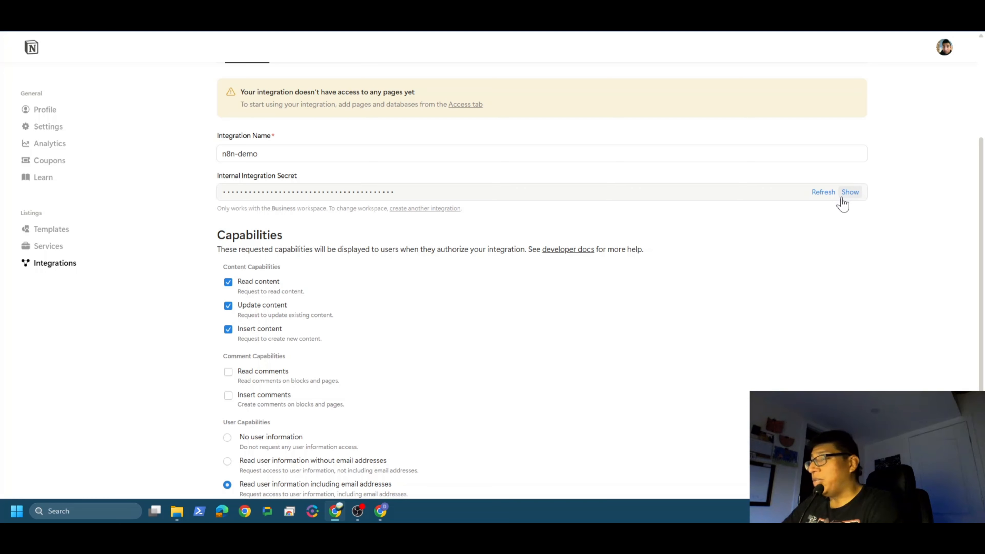
{"action": "scroll", "coordinate": [471, 277], "scroll_direction": "down", "scroll_amount": 2}
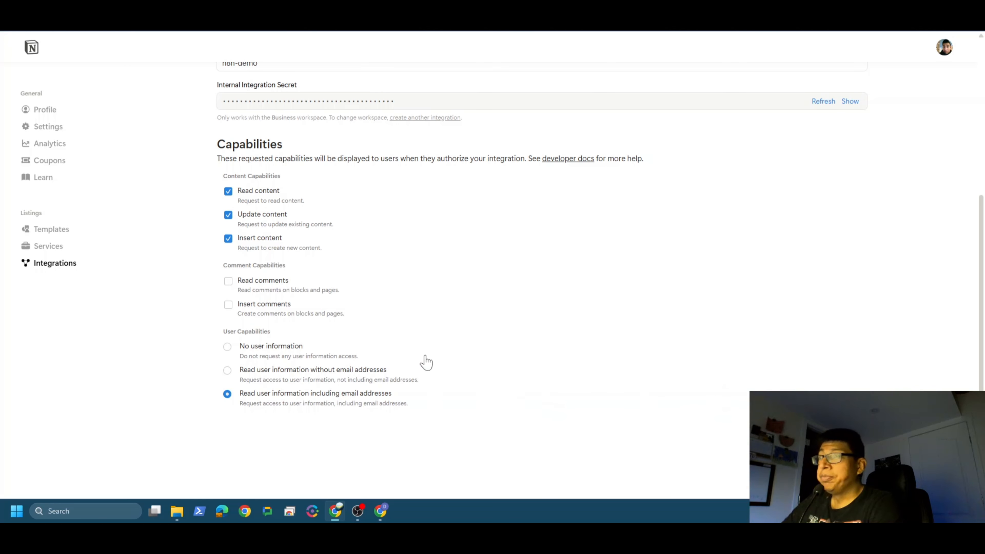
{"action": "scroll", "coordinate": [355, 332], "scroll_direction": "up", "scroll_amount": 1}
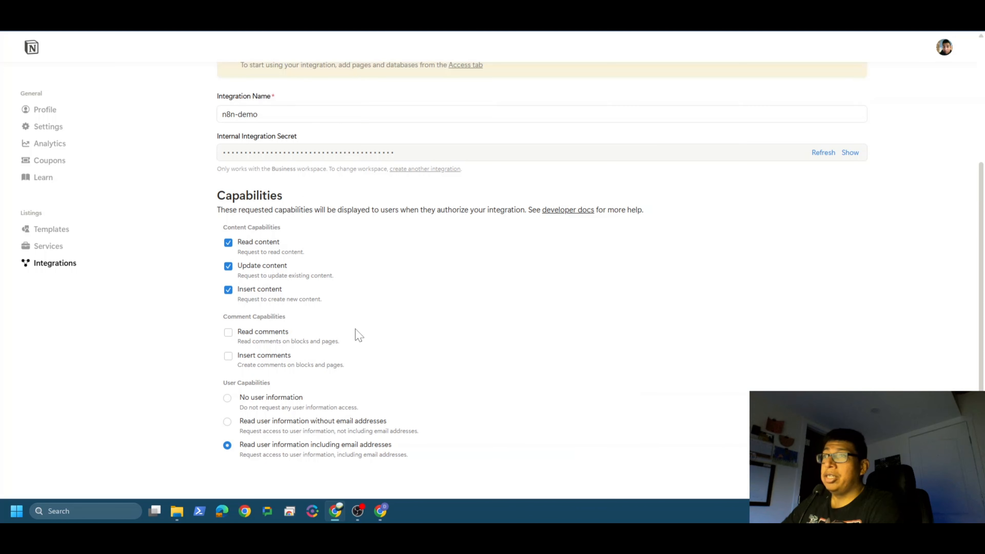
{"action": "left_click", "coordinate": [45, 272]}
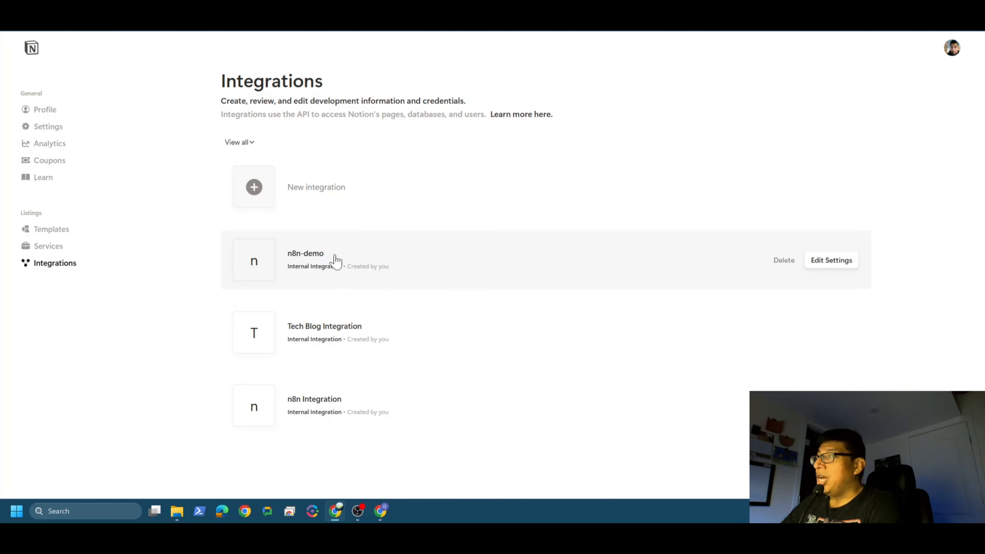
{"action": "left_click", "coordinate": [321, 258]}
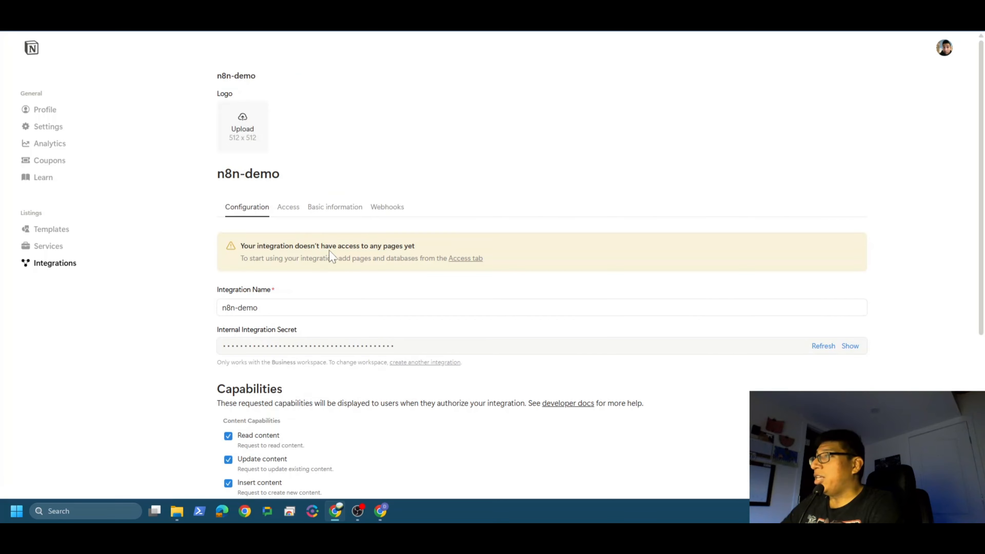
Step: Copy the n8n-demo integration secret from Notion, paste it into the Internal Integration Secret field of n8n's Notion credential, and save
{"action": "scroll", "coordinate": [329, 256], "scroll_direction": "down", "scroll_amount": 1}
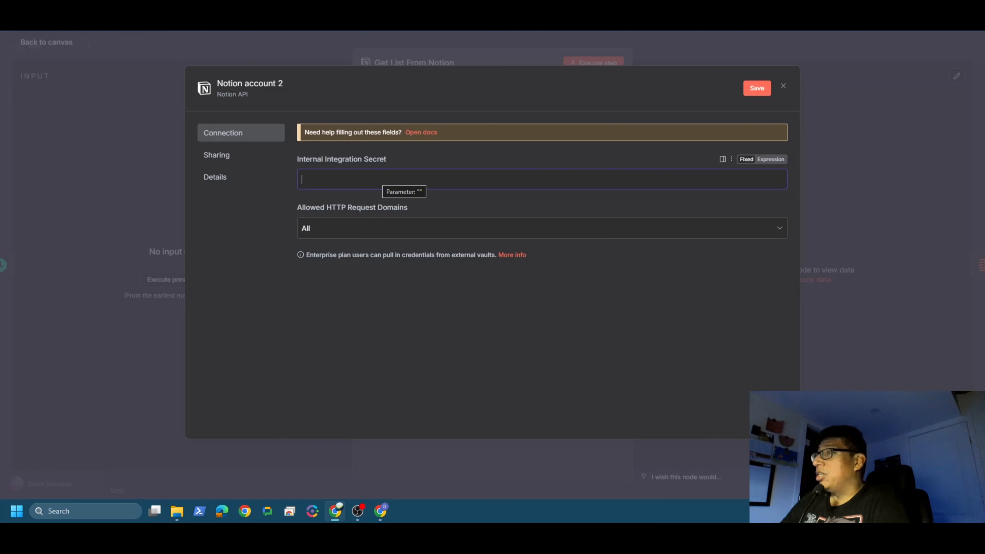
{"action": "right_click", "coordinate": [359, 188]}
{"action": "left_click", "coordinate": [403, 321]}
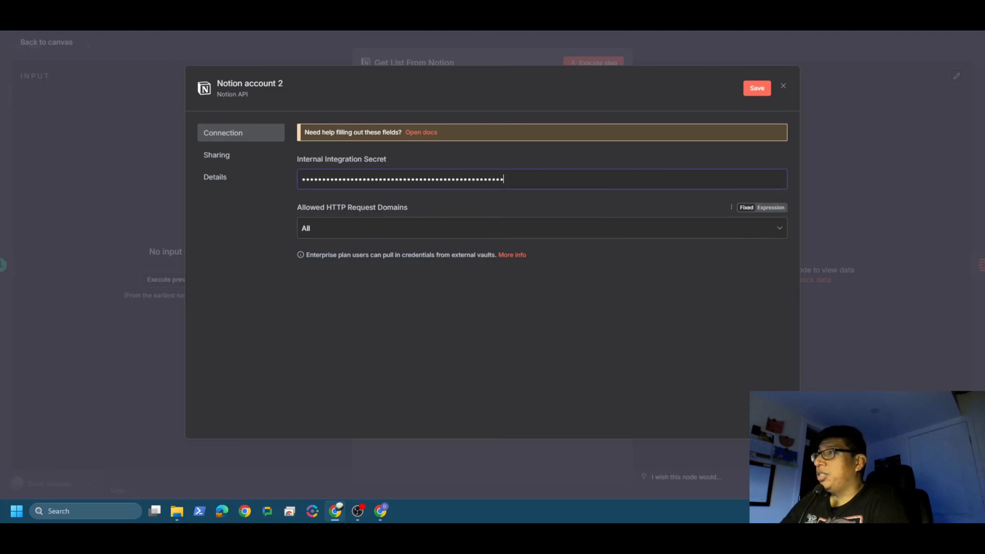
{"action": "left_click", "coordinate": [757, 90]}
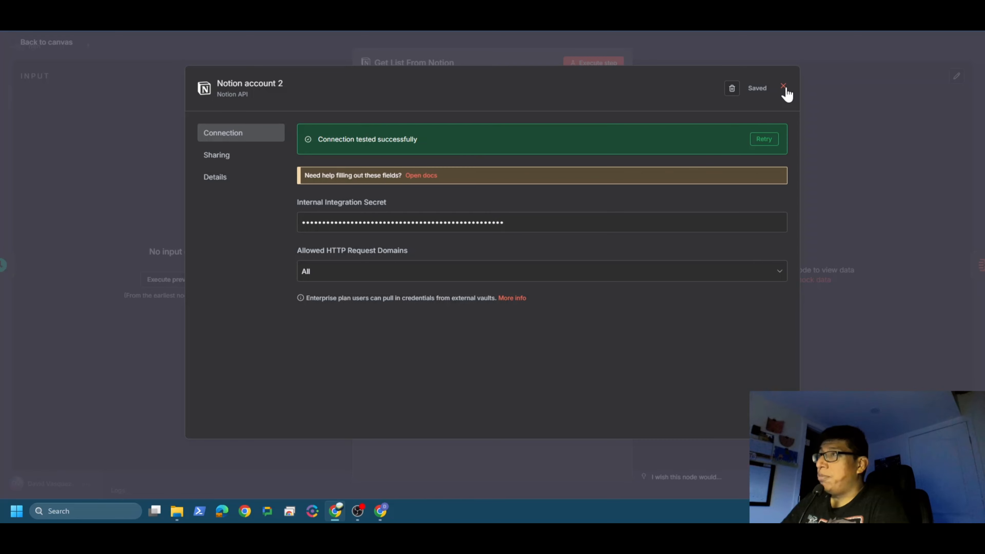
Step: Rename the Notion API credential to demo, dismiss the browser's password-saving offer, and close the credential dialog
{"action": "left_click", "coordinate": [273, 84]}
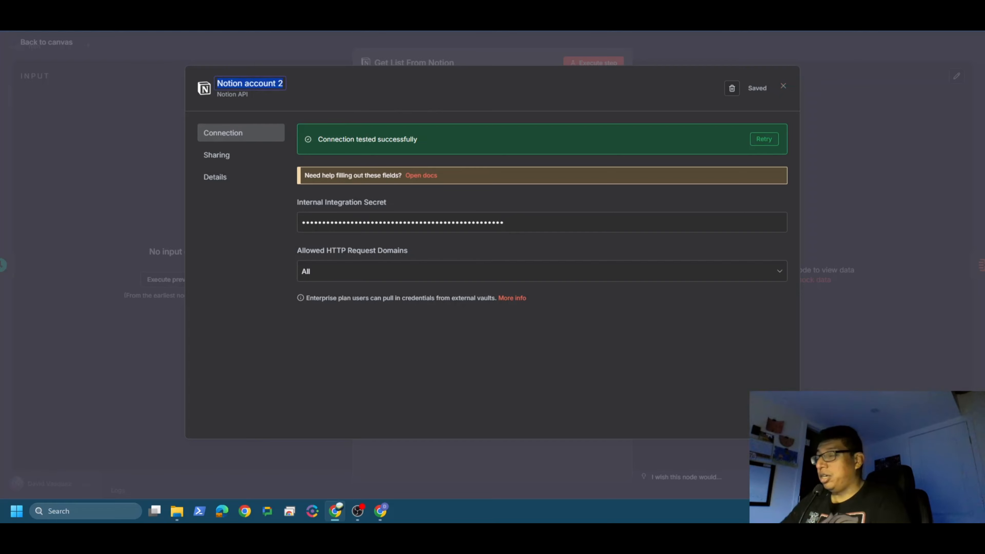
{"action": "type", "text": "demo"}
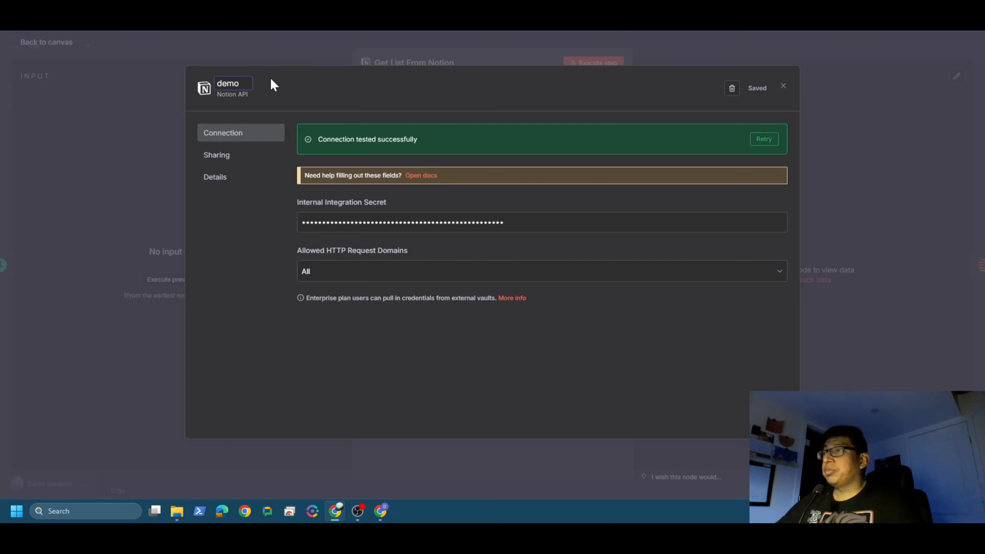
{"action": "key", "text": "Return"}
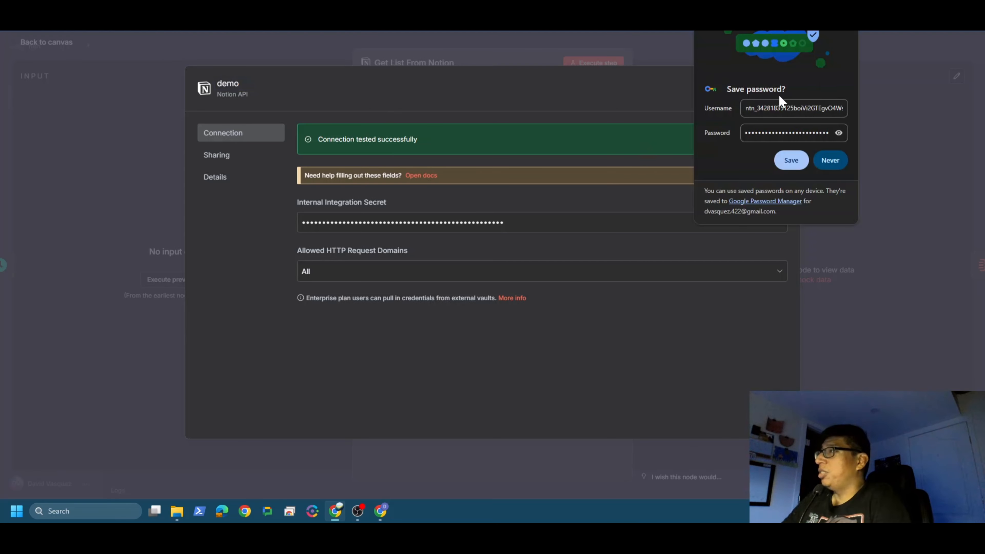
{"action": "left_click", "coordinate": [844, 39]}
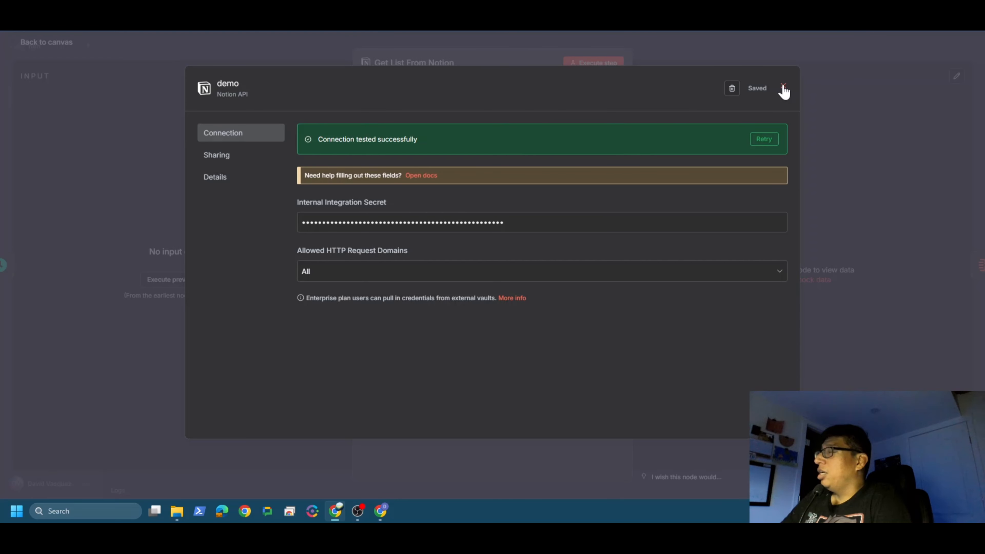
{"action": "left_click", "coordinate": [784, 90]}
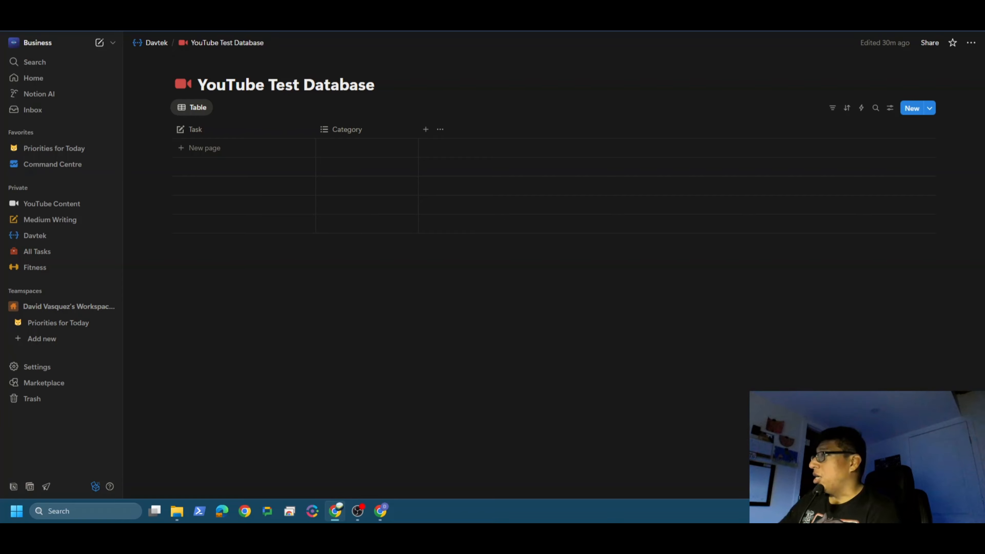
Step: In Notion, add the n8n-demo connection to the YouTube Test Database page and confirm its access
{"action": "left_click", "coordinate": [972, 44]}
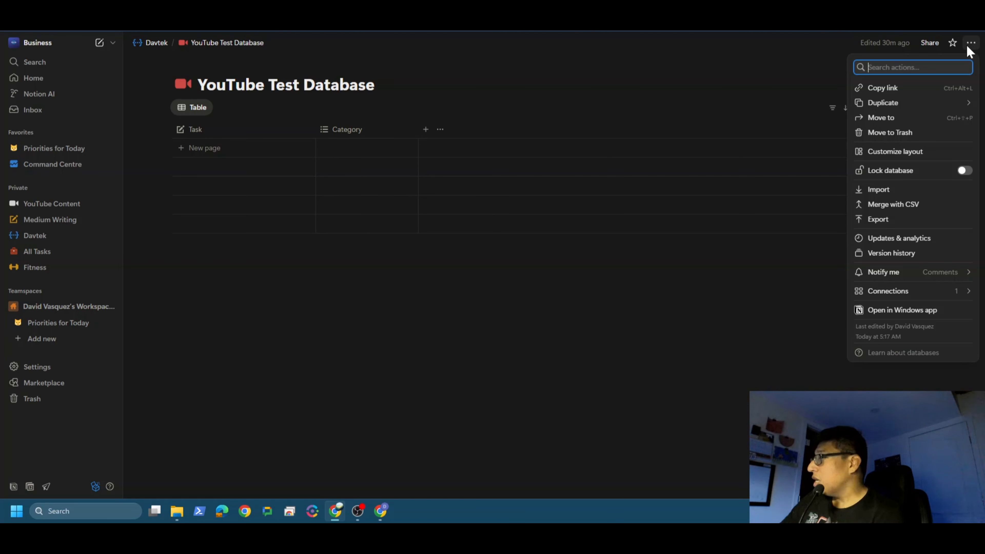
{"action": "mouse_move", "coordinate": [899, 291]}
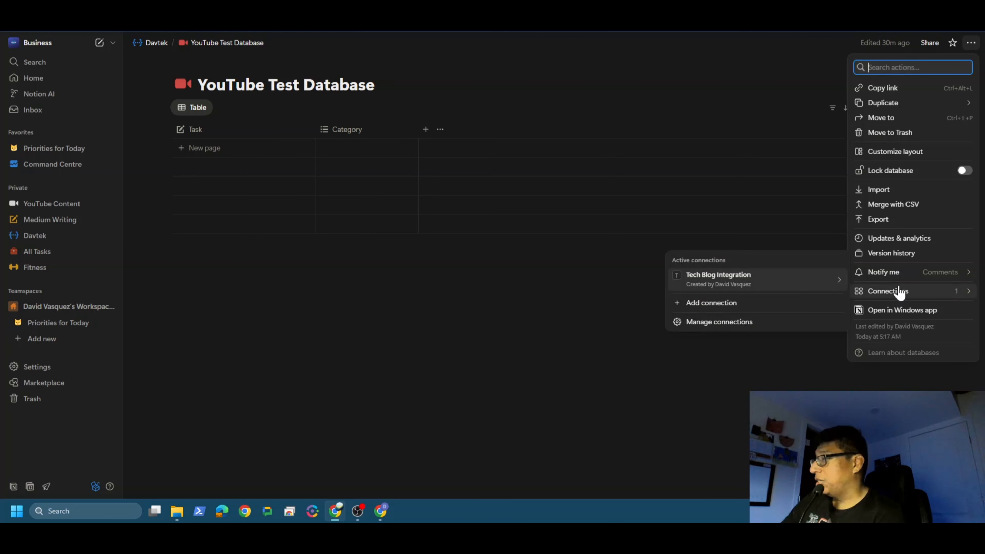
{"action": "left_click", "coordinate": [698, 309]}
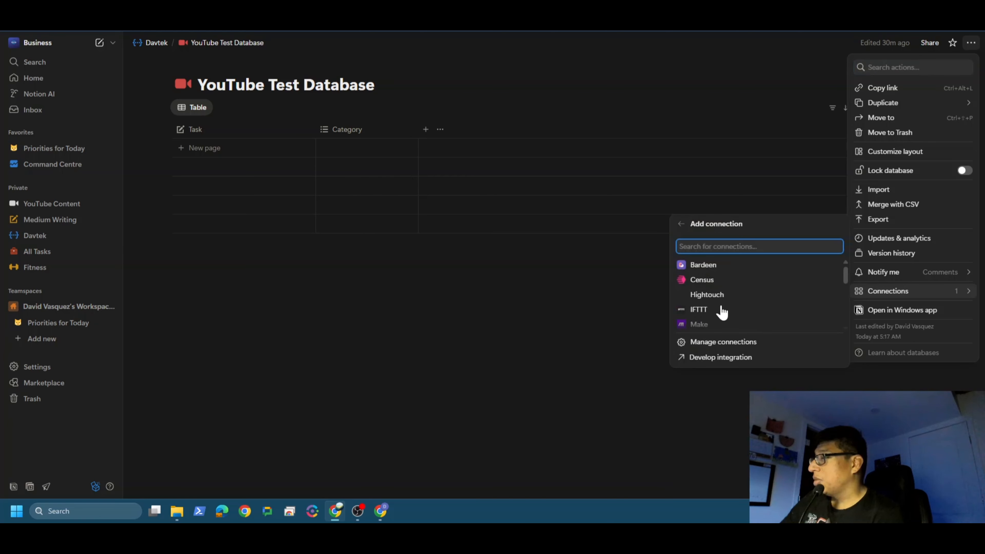
{"action": "scroll", "coordinate": [741, 310], "scroll_direction": "down", "scroll_amount": 5}
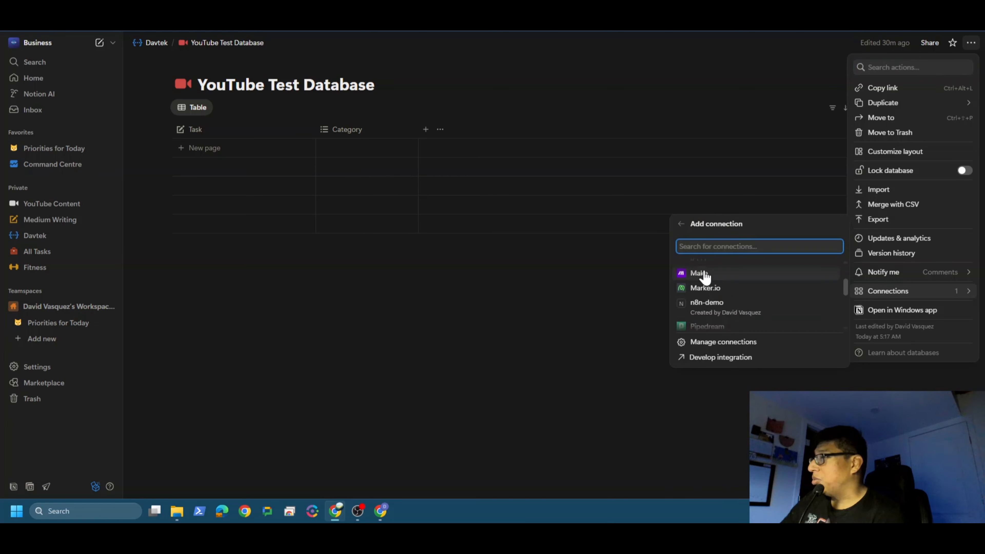
{"action": "left_click", "coordinate": [705, 308]}
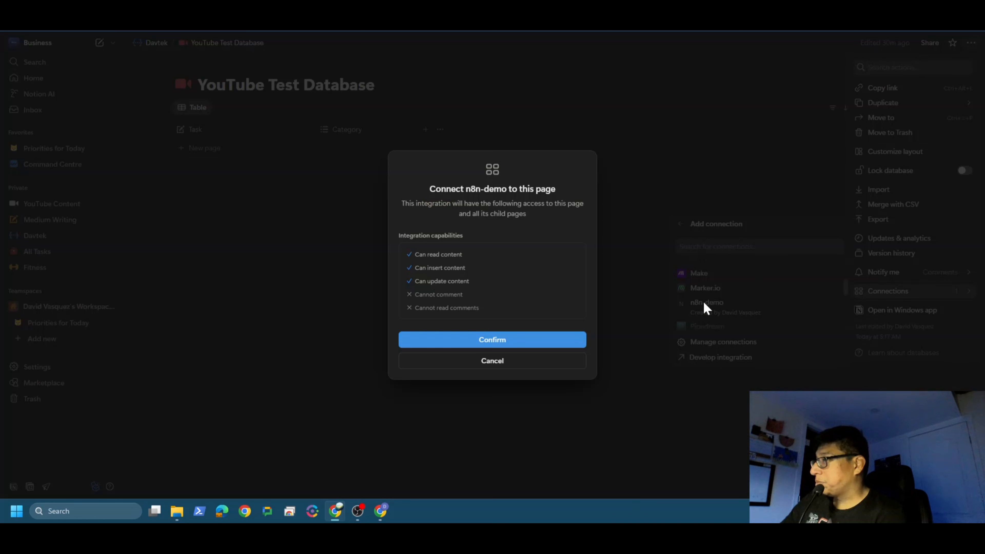
{"action": "left_click", "coordinate": [485, 341]}
{"action": "key", "text": "Escape"}
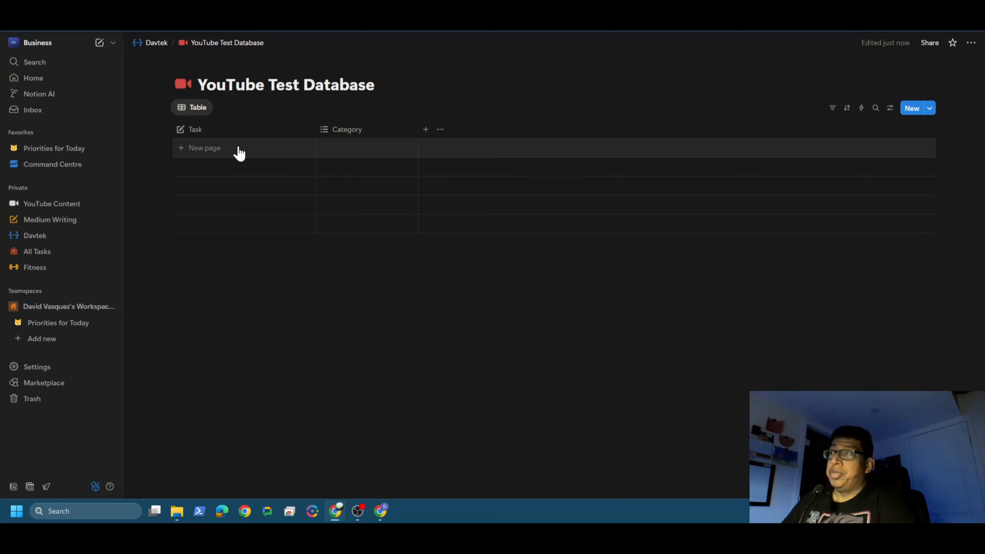
Step: Add three tasks to the YouTube Test Database table: Walk dogs, Get groceries and Study
{"action": "left_click", "coordinate": [237, 152]}
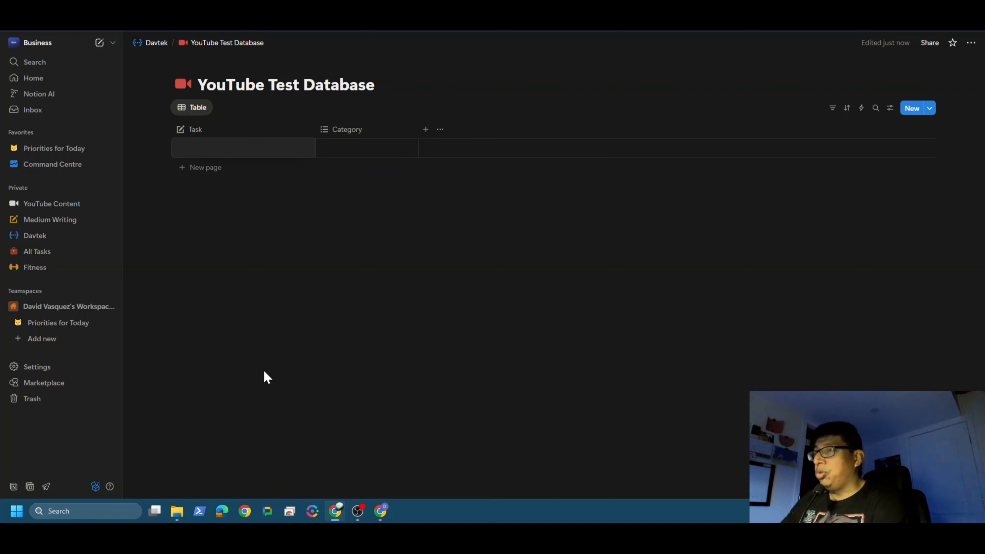
{"action": "type", "text": "Walk dogs"}
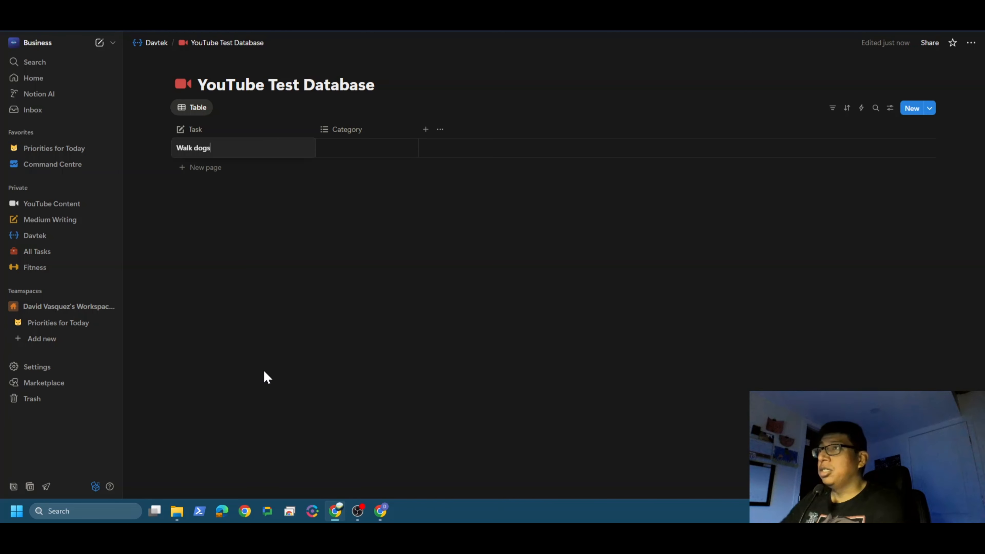
{"action": "key", "text": "Return"}
{"action": "key", "text": "Escape"}
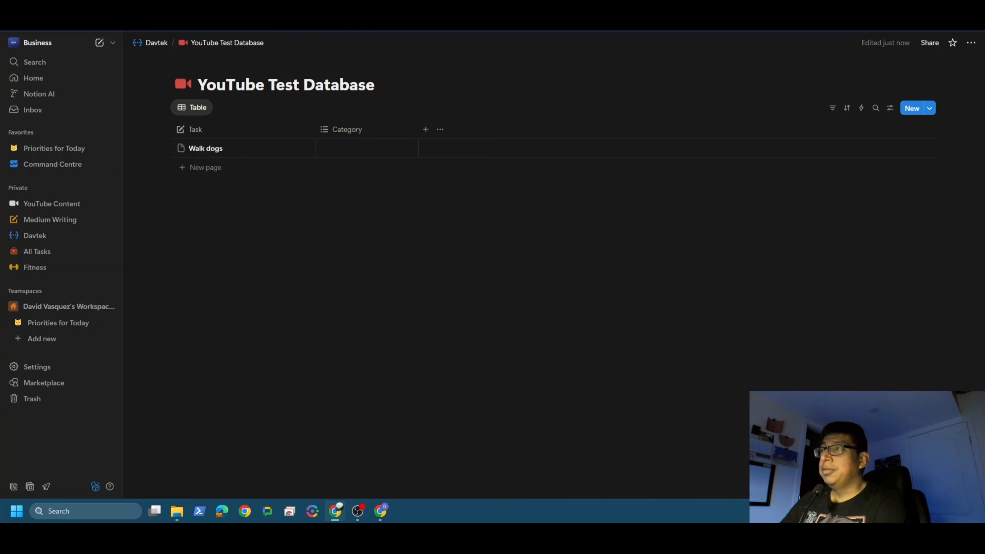
{"action": "left_click", "coordinate": [206, 167]}
{"action": "type", "text": "Get "}
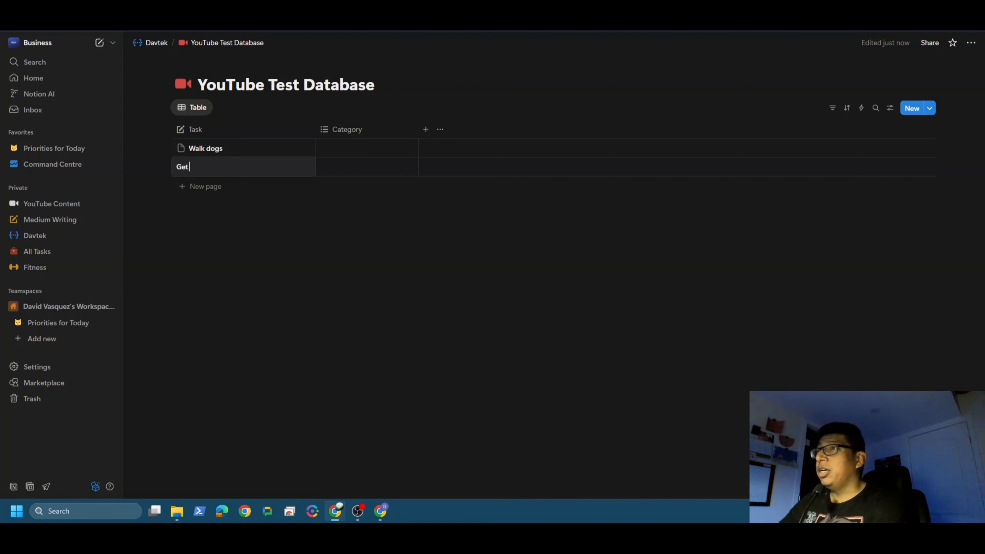
{"action": "type", "text": "groc"}
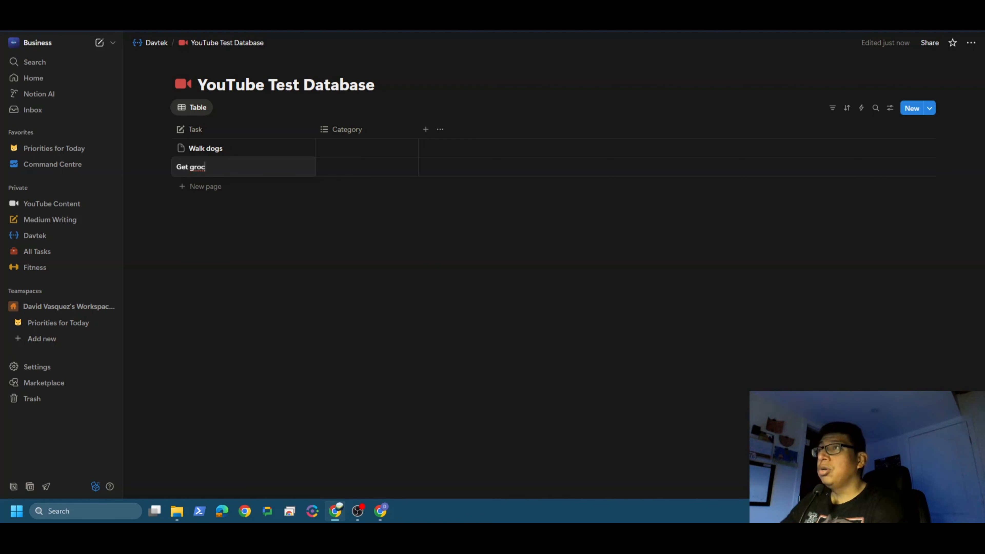
{"action": "type", "text": "eries"}
{"action": "key", "text": "Return"}
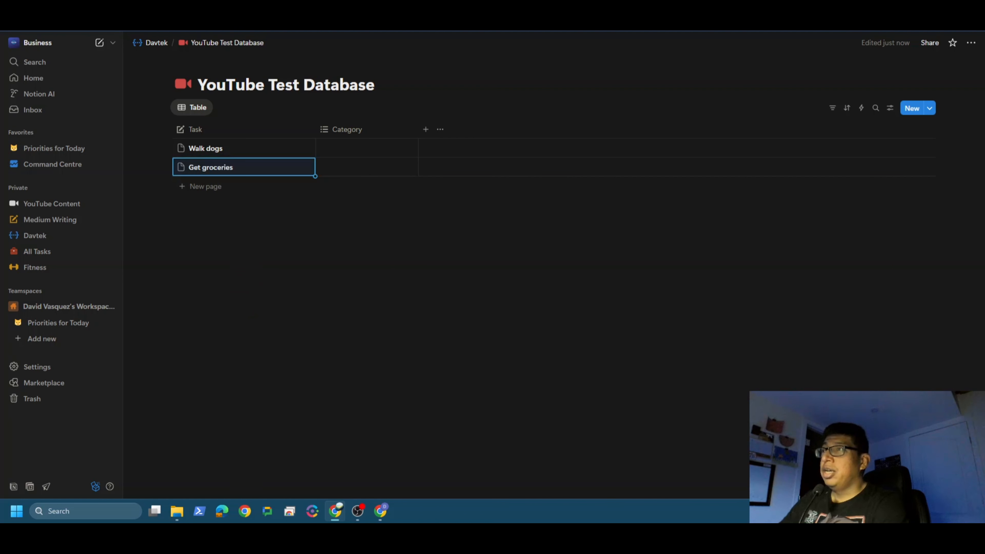
{"action": "left_click", "coordinate": [202, 187]}
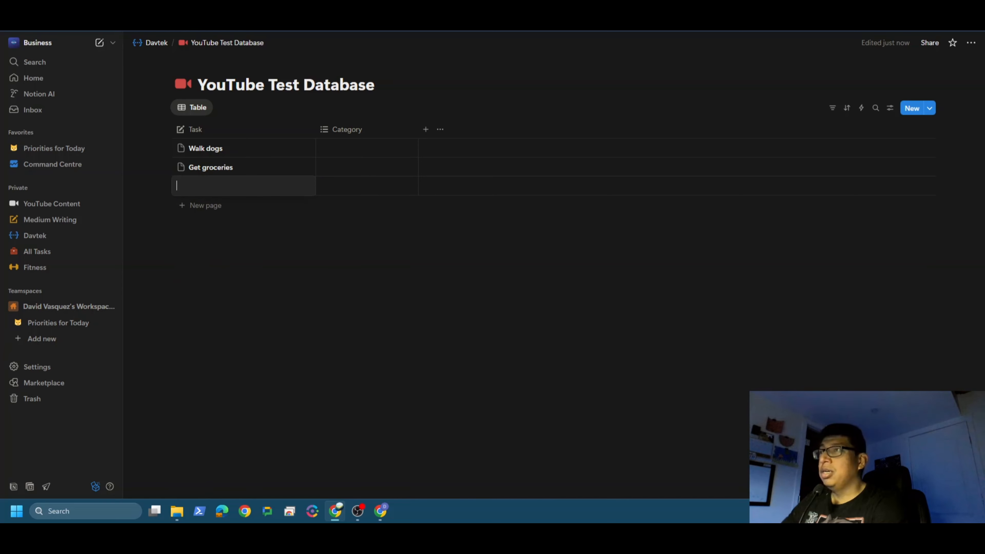
{"action": "type", "text": "Study"}
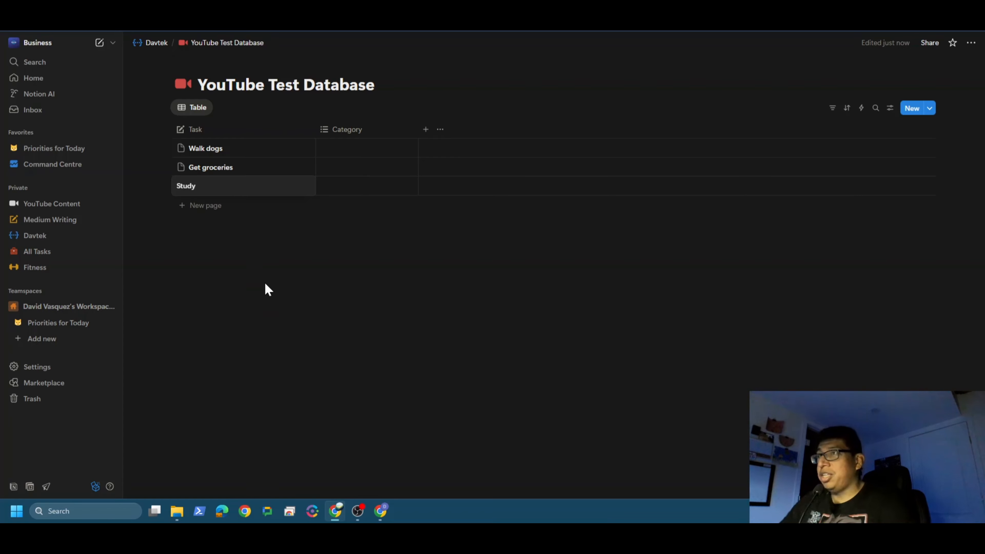
{"action": "key", "text": "Escape"}
{"action": "key", "text": "Escape"}
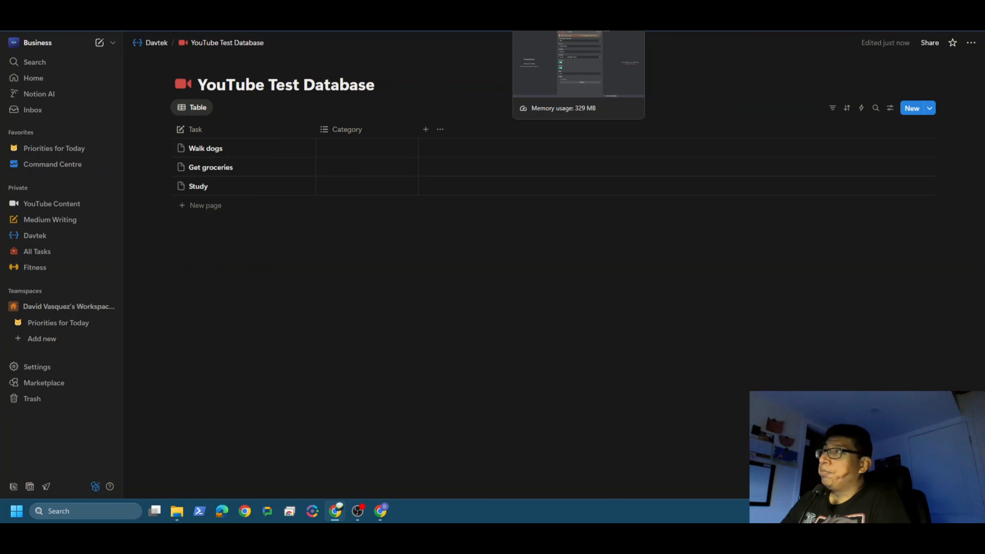
Step: Switch back to n8n, set the Get List From Notion node's database to YouTube Test Database, and return to the canvas
{"action": "left_click", "coordinate": [559, 31]}
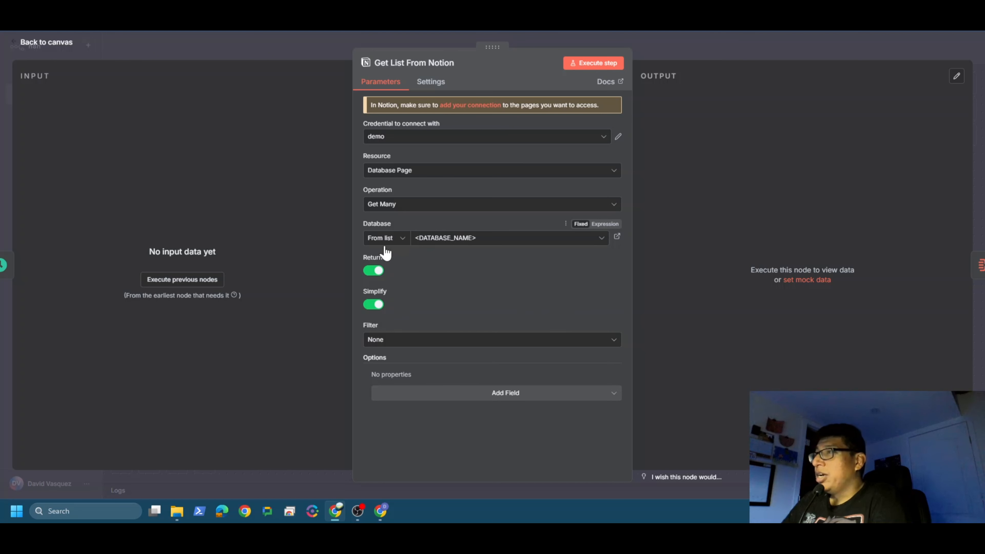
{"action": "left_click", "coordinate": [597, 241]}
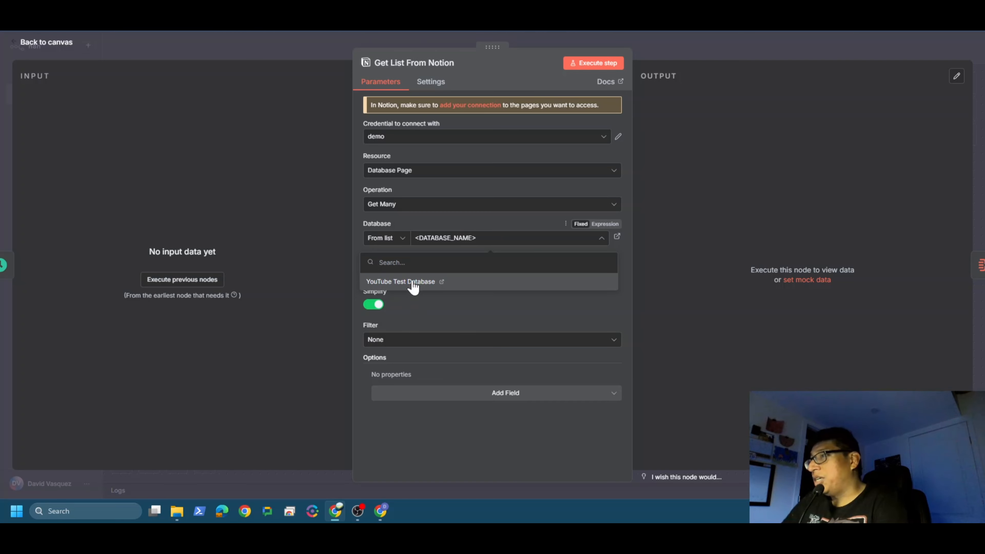
{"action": "left_click", "coordinate": [414, 285]}
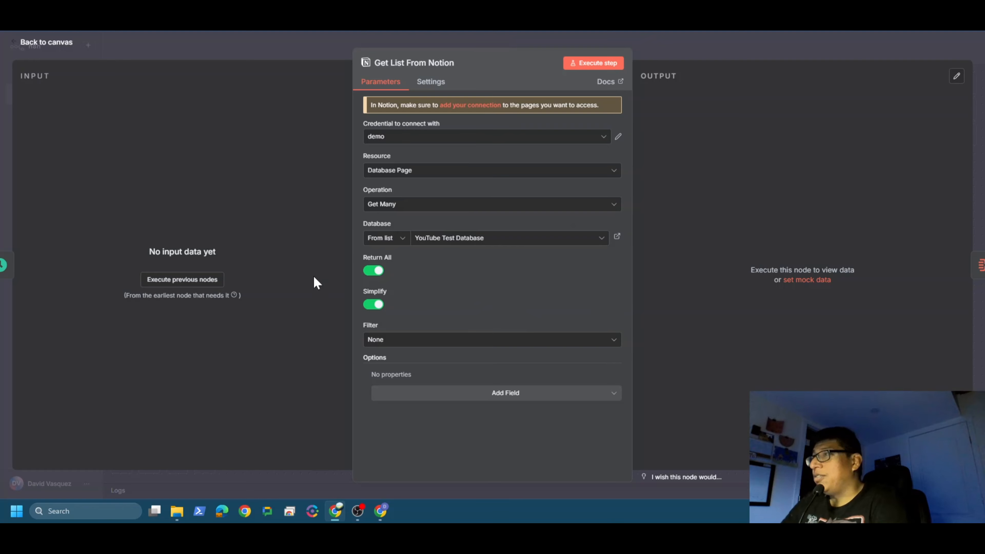
{"action": "left_click", "coordinate": [64, 42]}
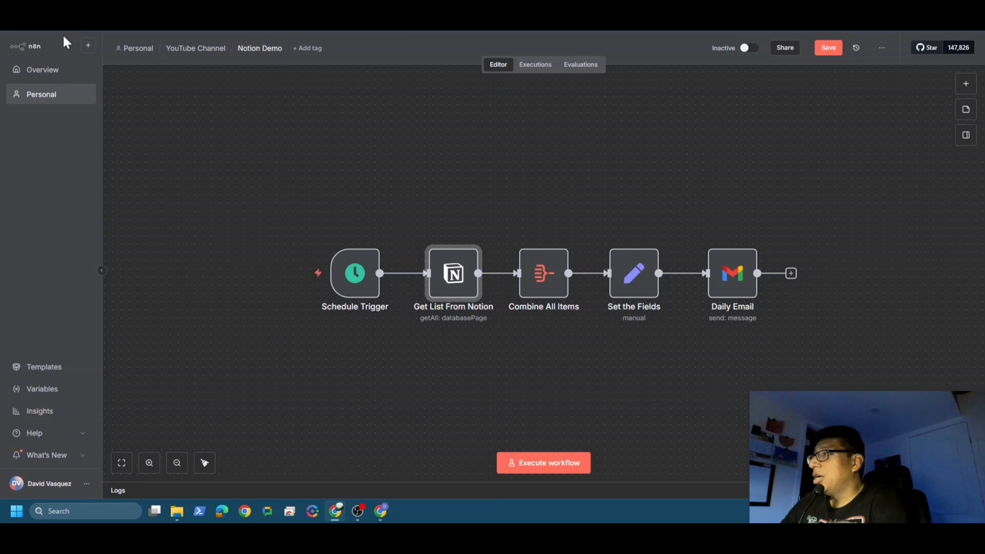
{"action": "left_click", "coordinate": [634, 384]}
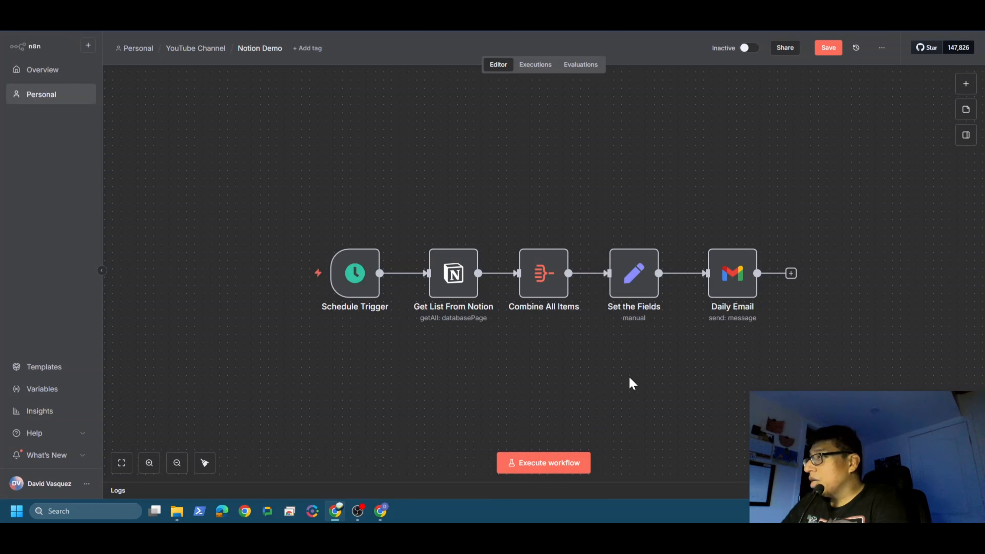
Step: Replace the placeholder recipient in the Daily Email node's To field with the recipient's email address
{"action": "double_click", "coordinate": [739, 280]}
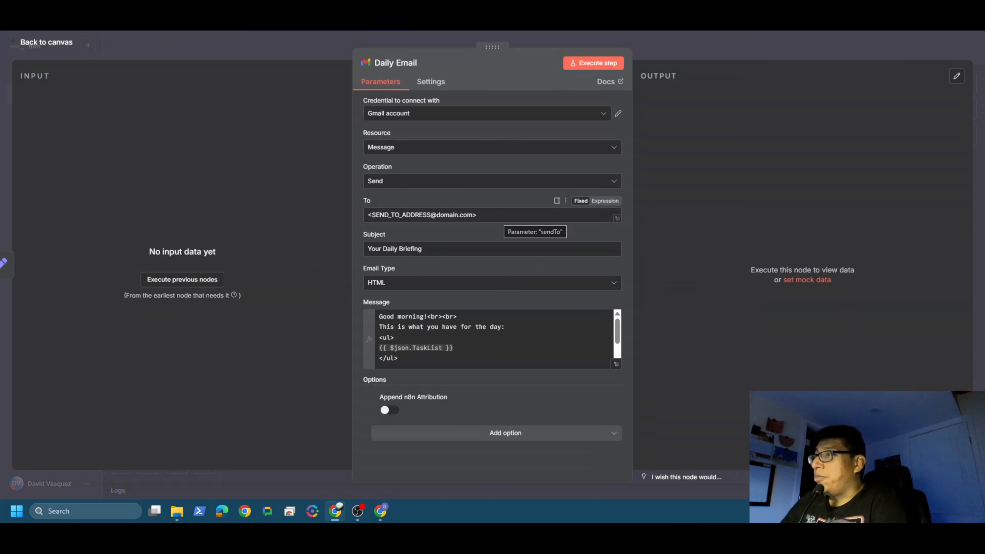
{"action": "left_click_drag", "start_coordinate": [505, 215], "coordinate": [341, 214]}
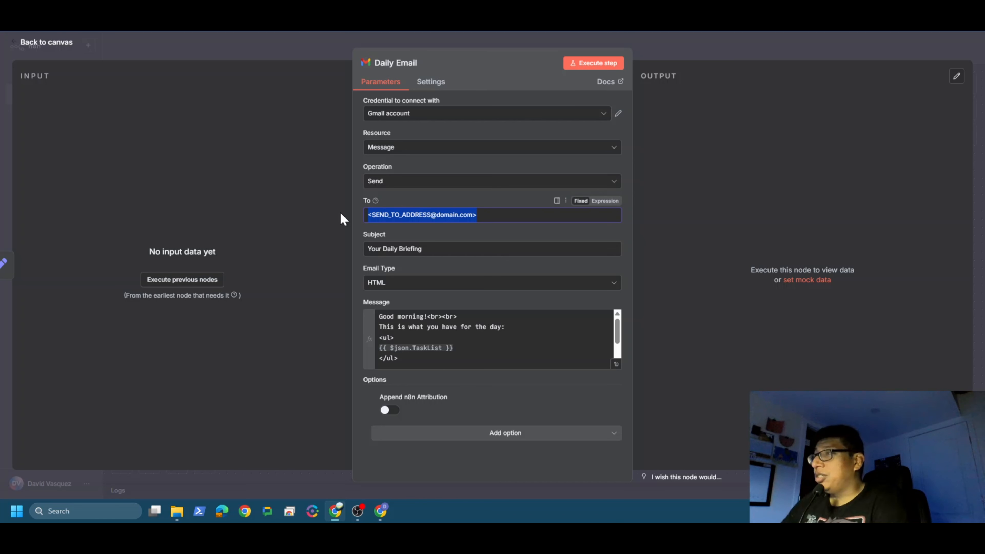
{"action": "key", "text": "BackSpace"}
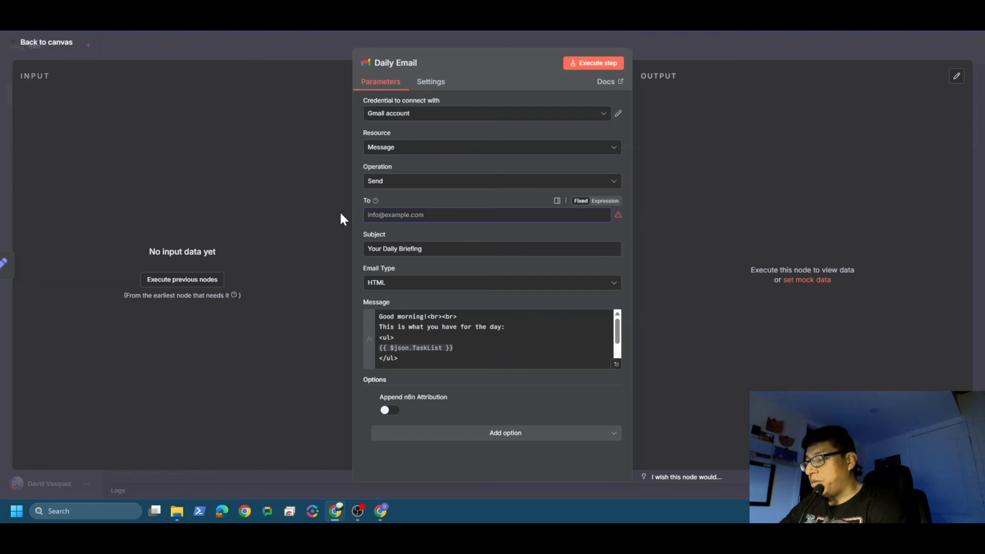
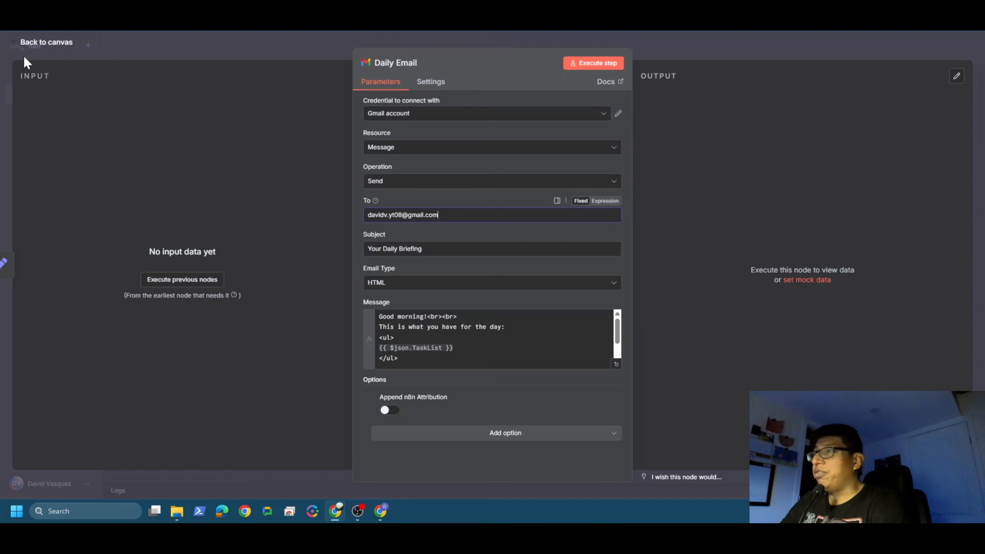
Step: Return to the canvas and execute the whole workflow from the Schedule Trigger
{"action": "left_click", "coordinate": [41, 41]}
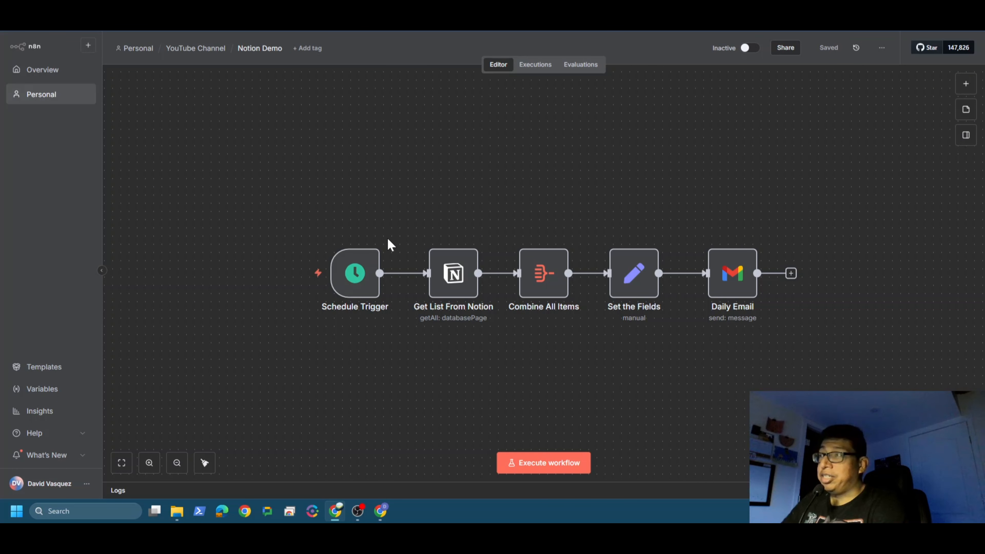
{"action": "mouse_move", "coordinate": [297, 280]}
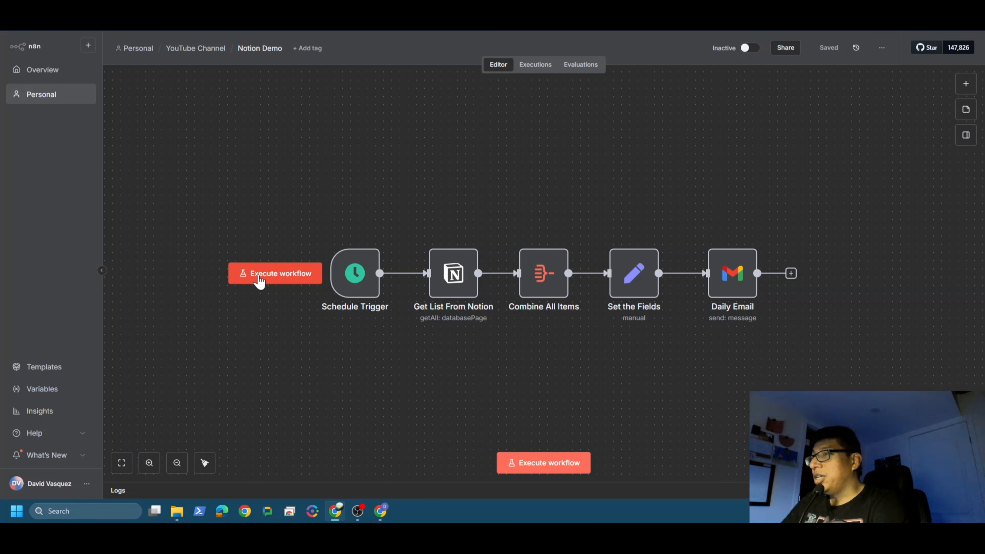
{"action": "left_click", "coordinate": [259, 279]}
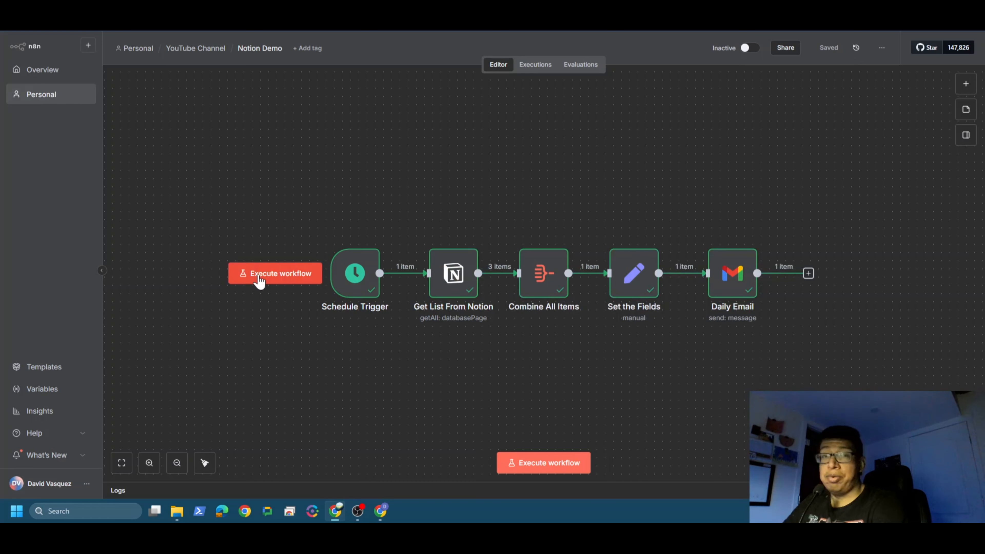
Step: Switch to Gmail, open the newest Your Daily Briefing email and check the task list in its body
{"action": "left_click", "coordinate": [383, 519]}
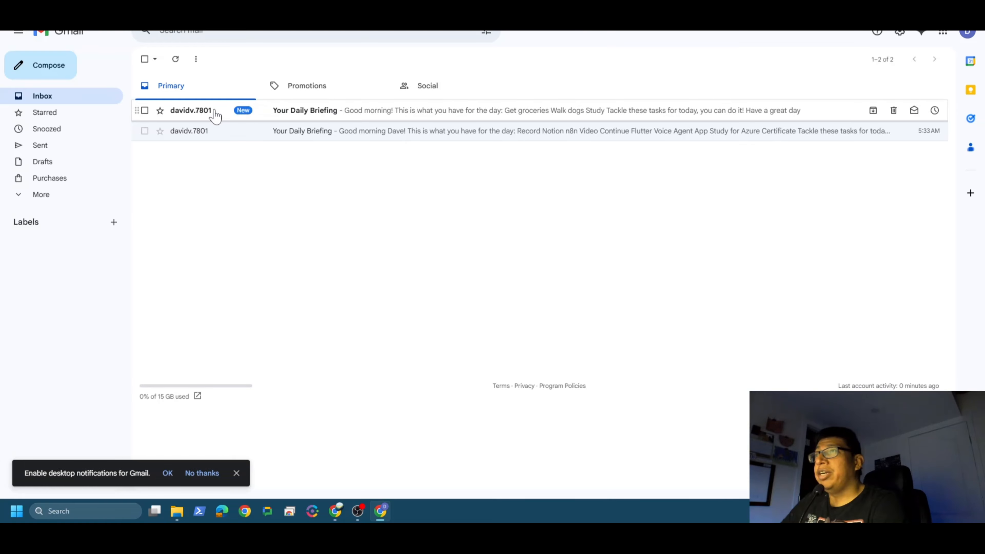
{"action": "left_click", "coordinate": [203, 110]}
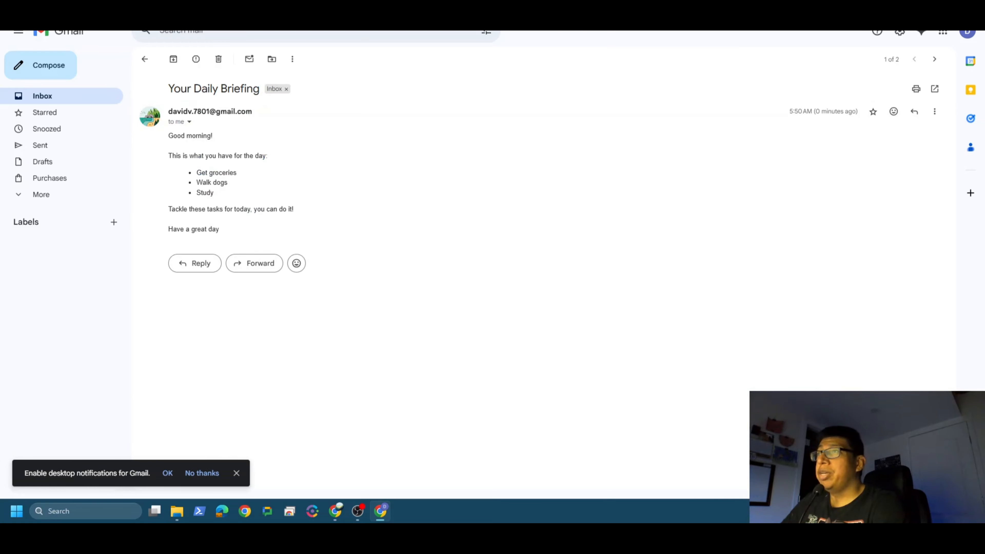
{"action": "left_click_drag", "start_coordinate": [210, 173], "coordinate": [231, 194]}
{"action": "left_click", "coordinate": [339, 194]}
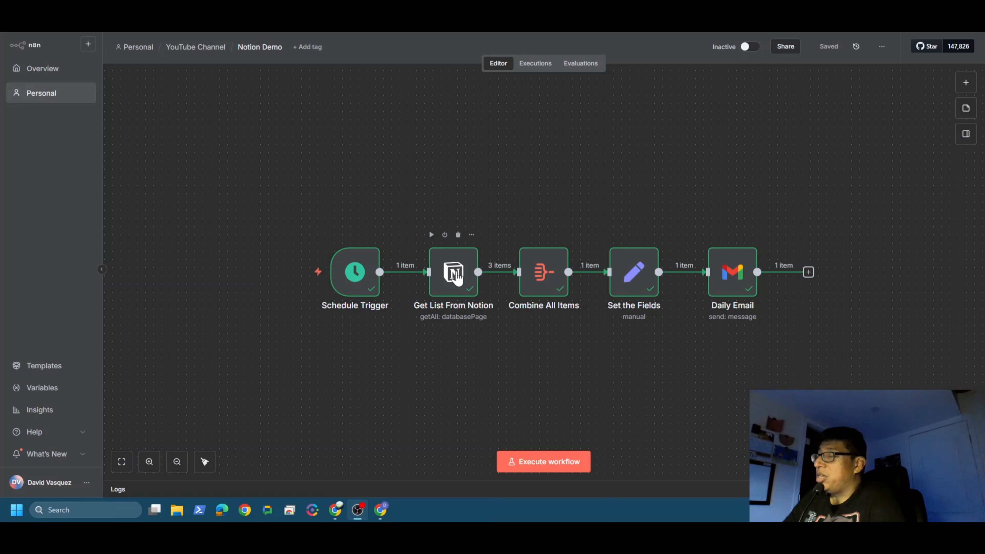
Step: Switch to the YouTube Test Database in Notion and categorize Walk dogs and Get groceries as Completed and Study as Not Completed
{"action": "mouse_move", "coordinate": [256, 263]}
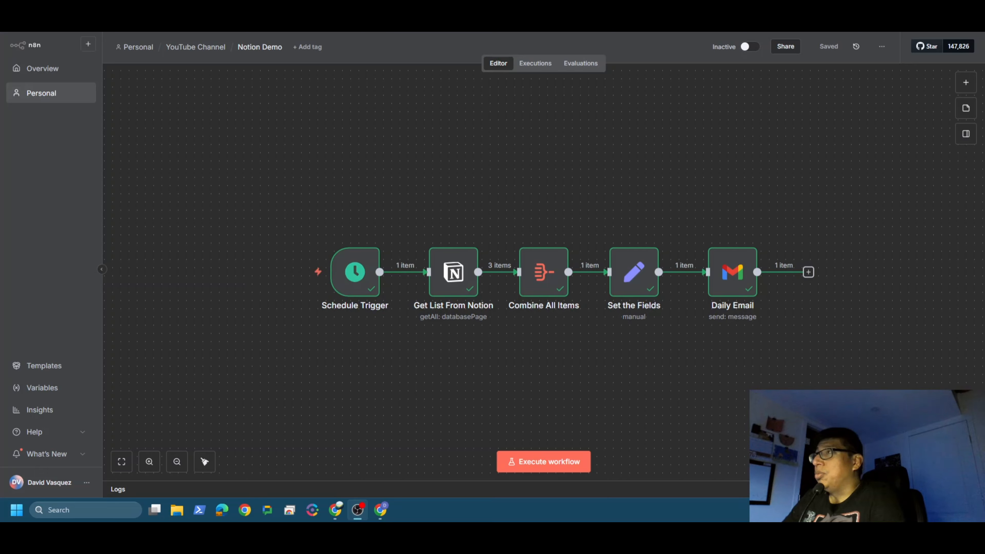
{"action": "left_click", "coordinate": [335, 509]}
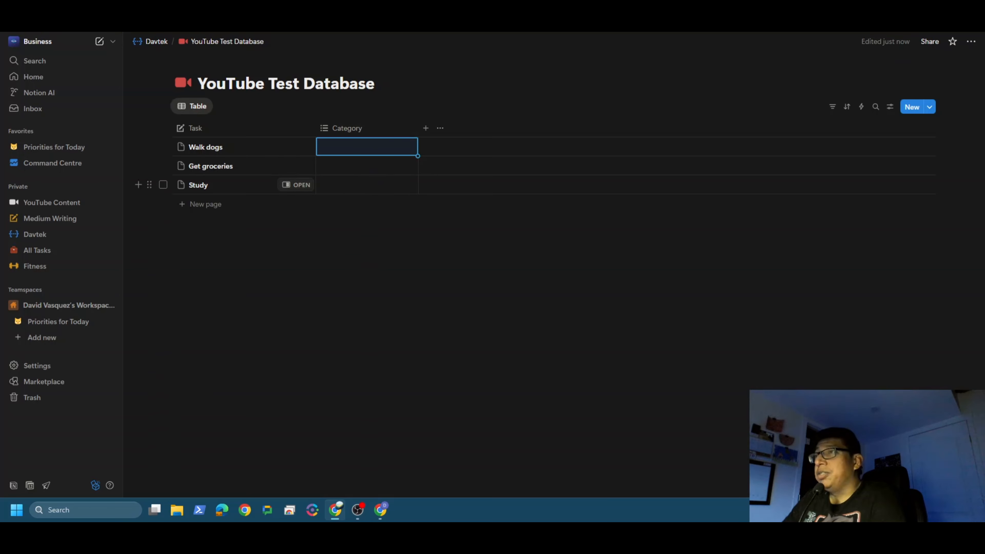
{"action": "left_click", "coordinate": [360, 155]}
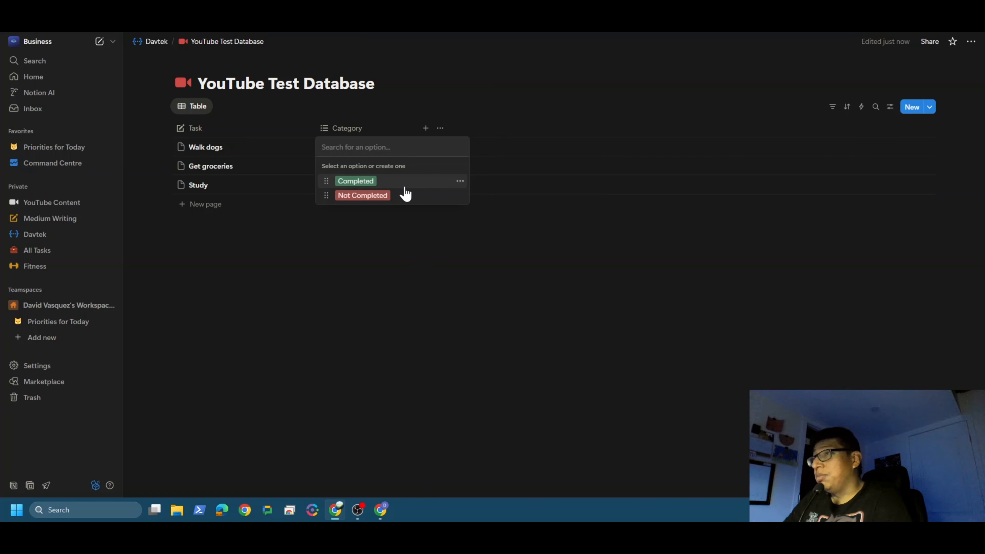
{"action": "left_click", "coordinate": [356, 186]}
{"action": "left_click", "coordinate": [320, 299]}
{"action": "left_click", "coordinate": [346, 170]}
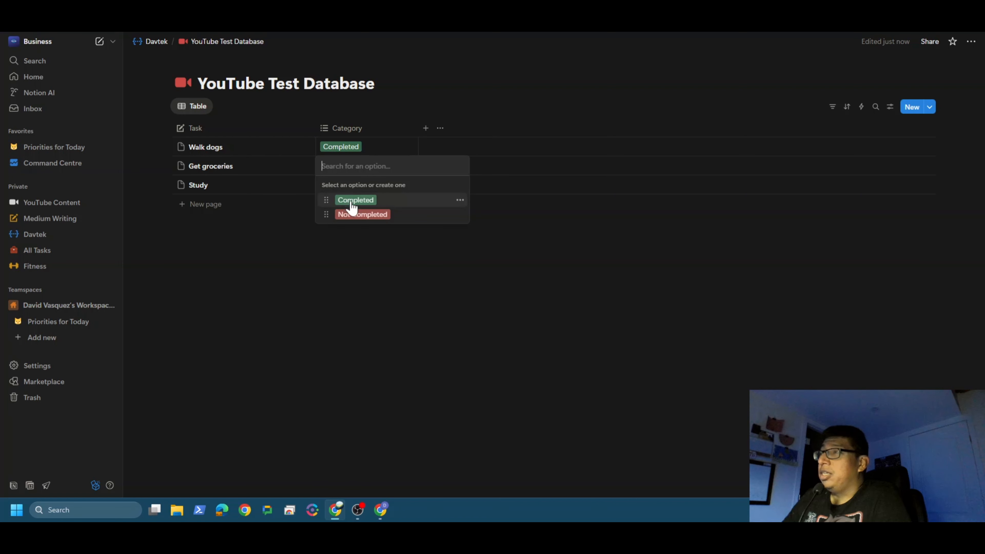
{"action": "left_click", "coordinate": [352, 202]}
{"action": "left_click", "coordinate": [344, 272]}
{"action": "left_click", "coordinate": [345, 187]}
{"action": "left_click", "coordinate": [375, 234]}
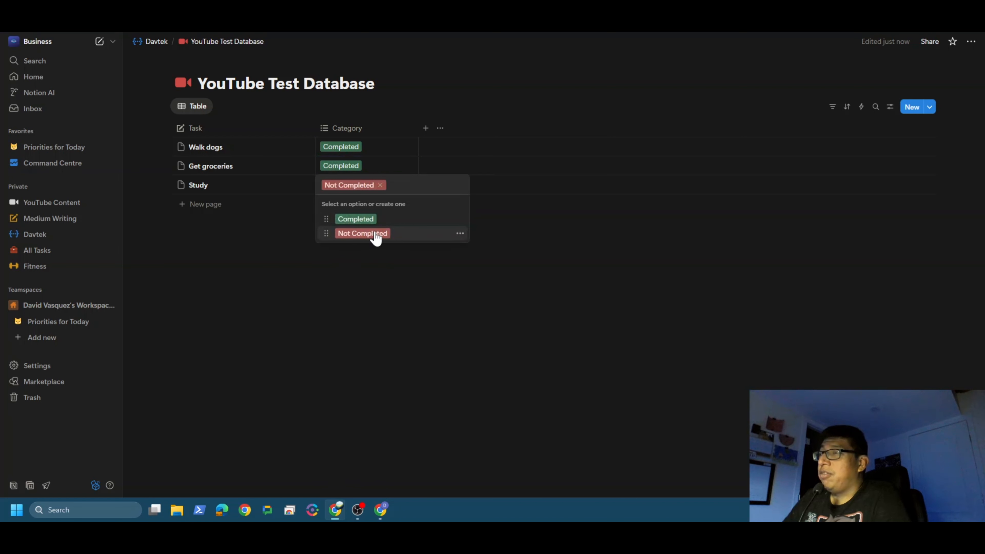
Step: Add a Cook Dinner task to the YouTube Test Database table and set its category to Not Completed
{"action": "left_click", "coordinate": [210, 205]}
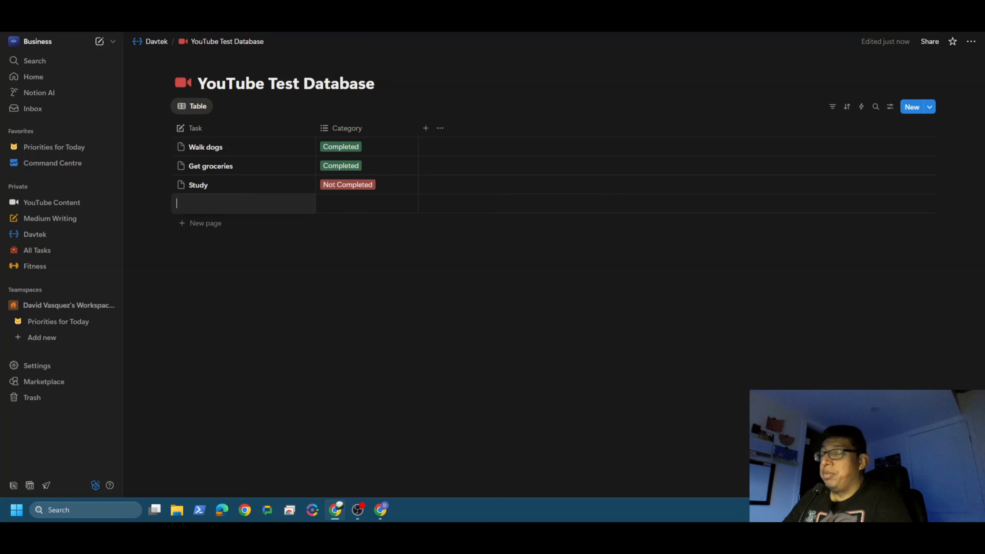
{"action": "type", "text": "Co"}
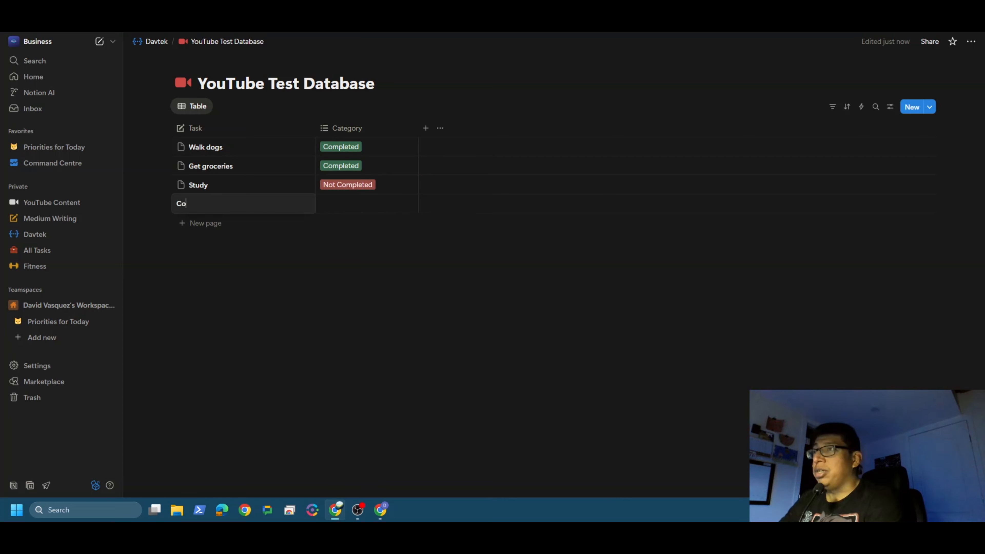
{"action": "type", "text": "ok Dinner"}
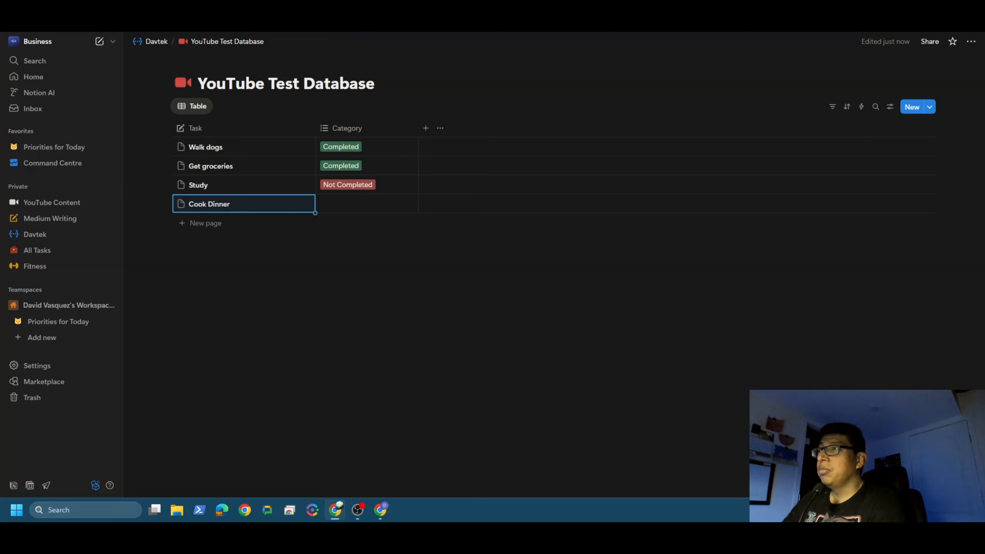
{"action": "left_click", "coordinate": [337, 205]}
{"action": "left_click", "coordinate": [337, 205]}
{"action": "left_click", "coordinate": [369, 253]}
{"action": "key", "text": "Escape"}
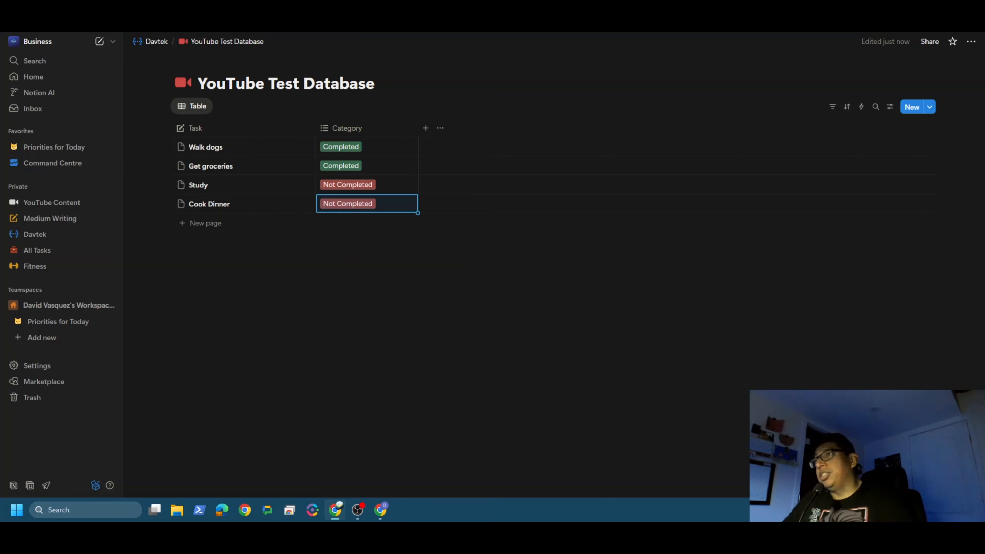
{"action": "key", "text": "Escape"}
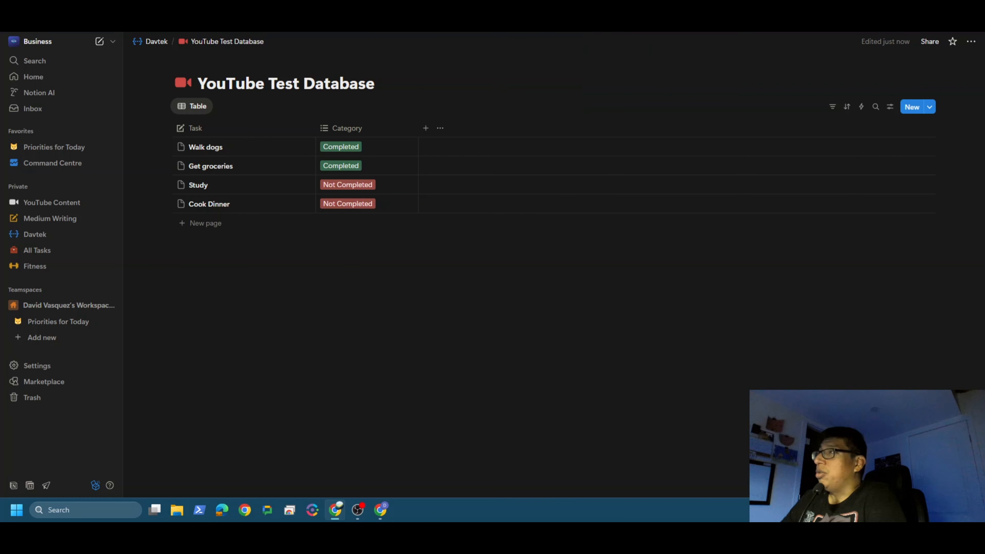
Step: Back in n8n, set the Get List From Notion node's filter to Build Manually, with Must Match set to Any filter
{"action": "left_click", "coordinate": [543, 16]}
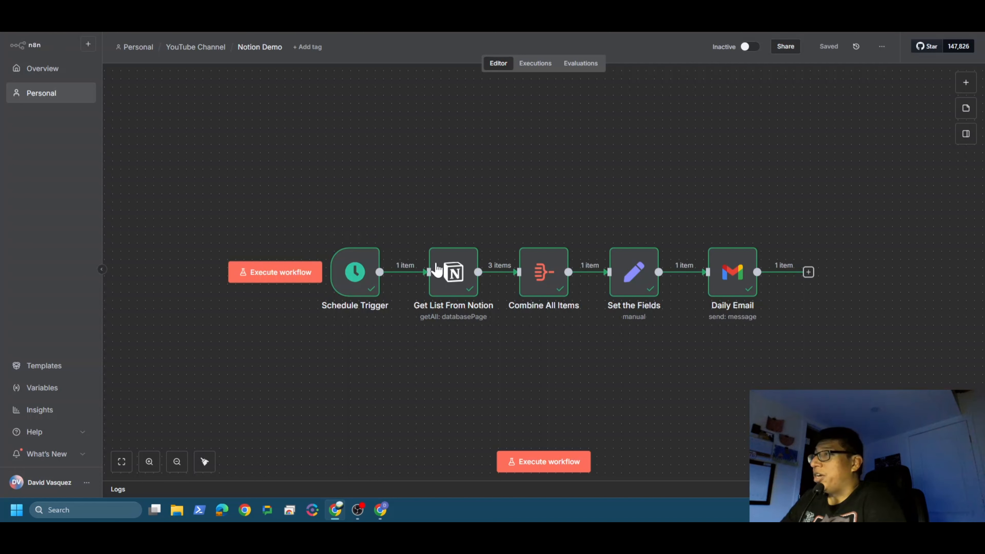
{"action": "mouse_move", "coordinate": [457, 274]}
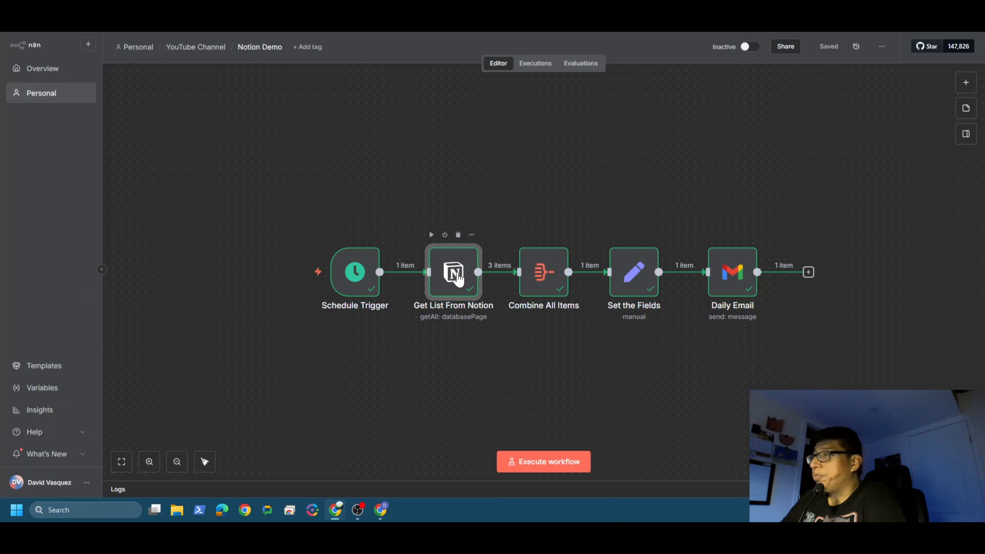
{"action": "double_click", "coordinate": [457, 275]}
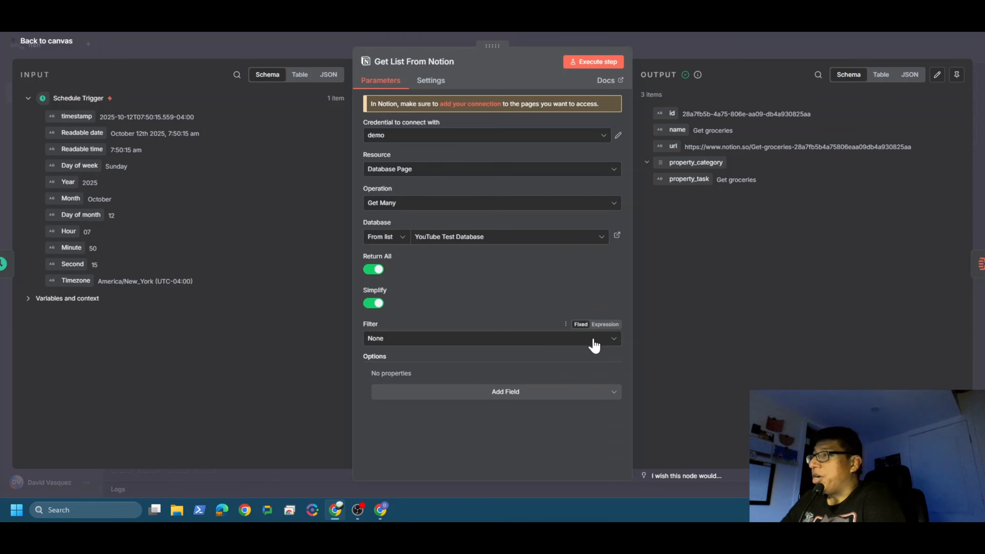
{"action": "left_click", "coordinate": [611, 342]}
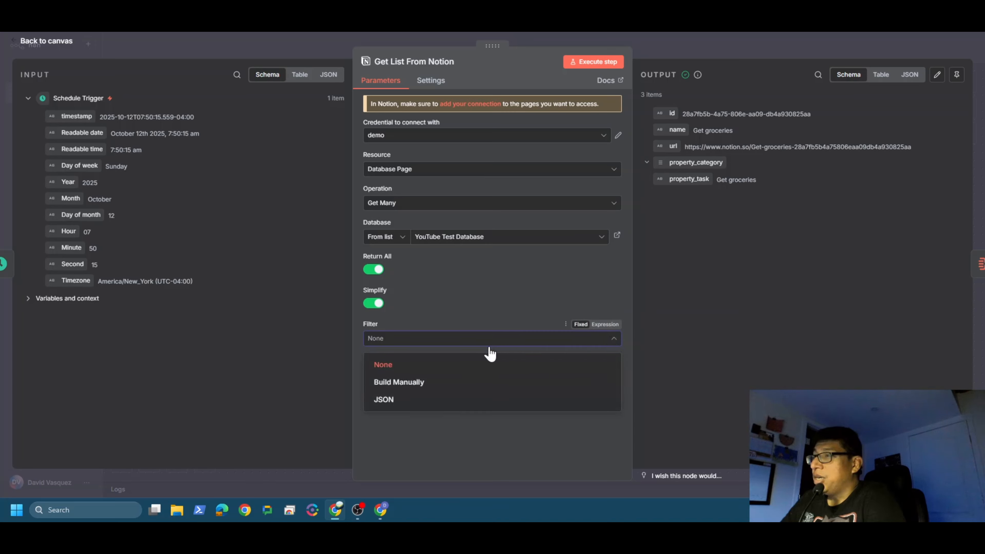
{"action": "left_click", "coordinate": [412, 386]}
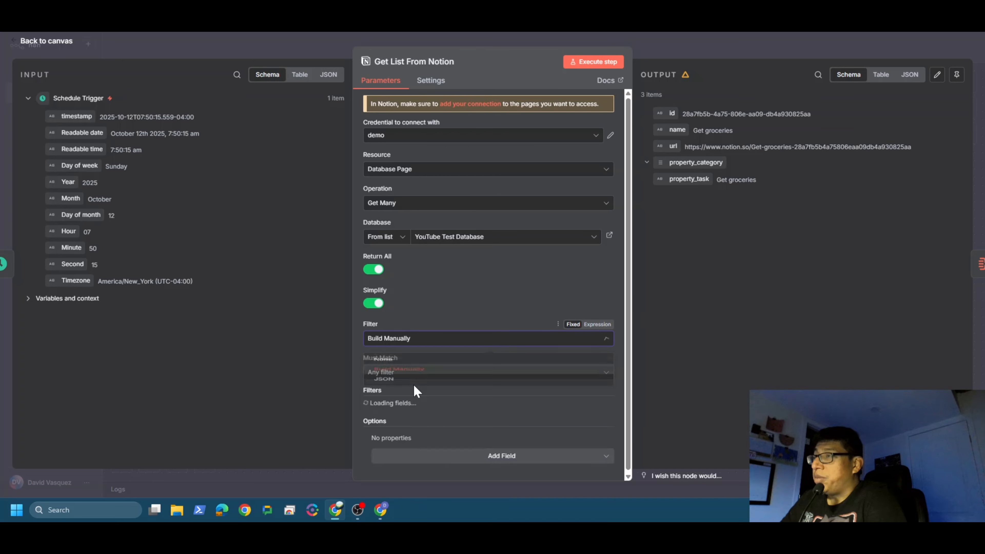
{"action": "scroll", "coordinate": [420, 385], "scroll_direction": "down", "scroll_amount": 1}
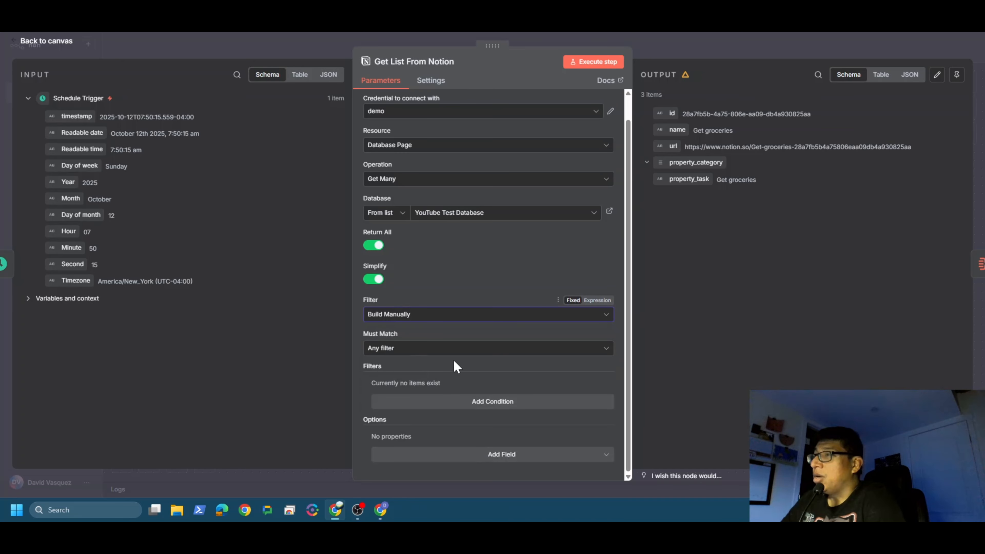
{"action": "left_click", "coordinate": [606, 349]}
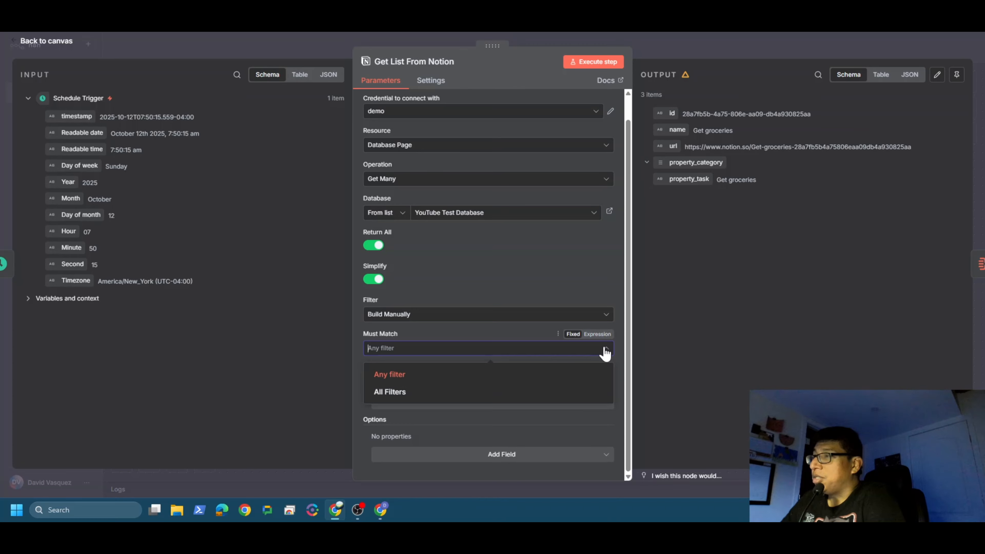
{"action": "left_click", "coordinate": [425, 377]}
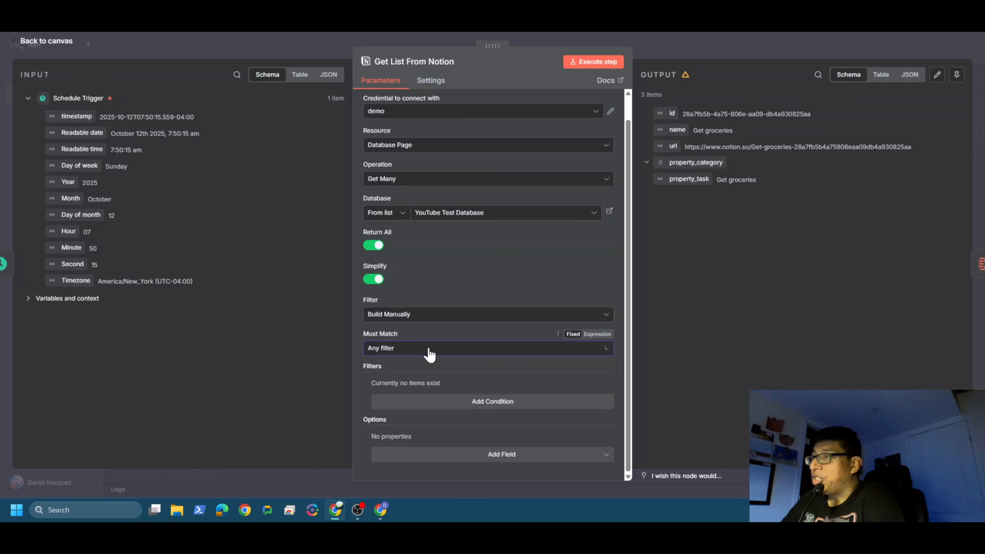
Step: Add a filter condition to the Notion node requiring the Category property to contain the Not Completed option
{"action": "left_click", "coordinate": [481, 402]}
{"action": "scroll", "coordinate": [461, 384], "scroll_direction": "down", "scroll_amount": 1}
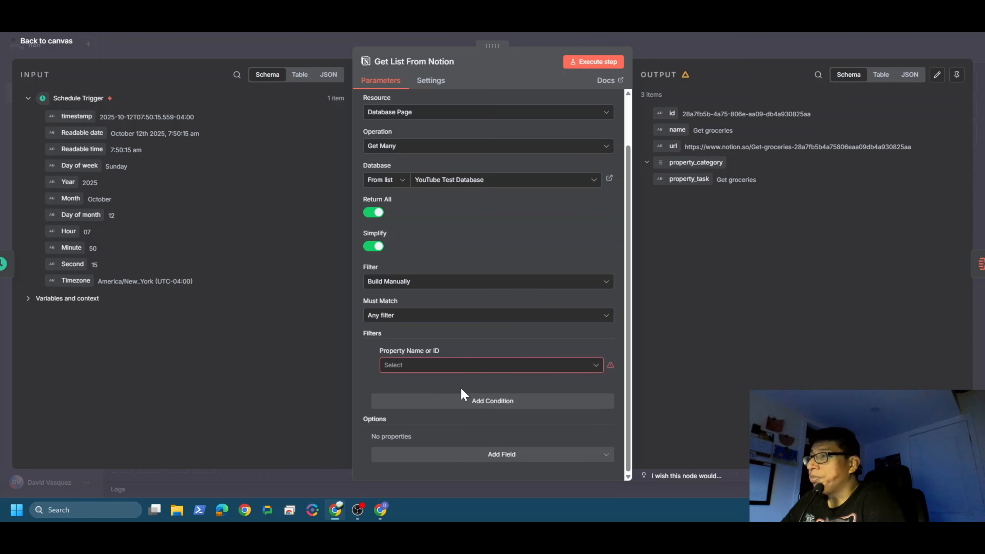
{"action": "left_click", "coordinate": [589, 368]}
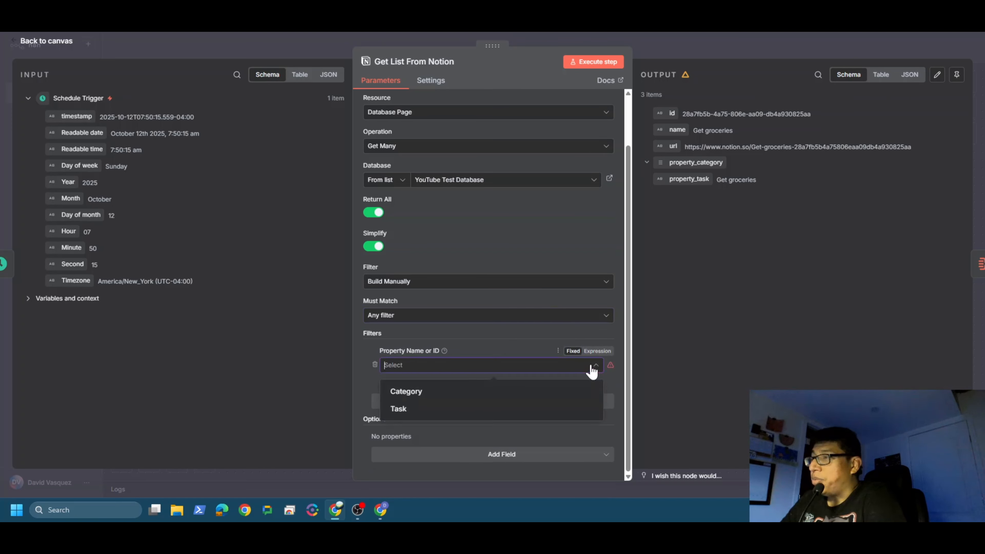
{"action": "left_click", "coordinate": [434, 393]}
{"action": "scroll", "coordinate": [407, 408], "scroll_direction": "down", "scroll_amount": 2}
{"action": "left_click", "coordinate": [593, 334]}
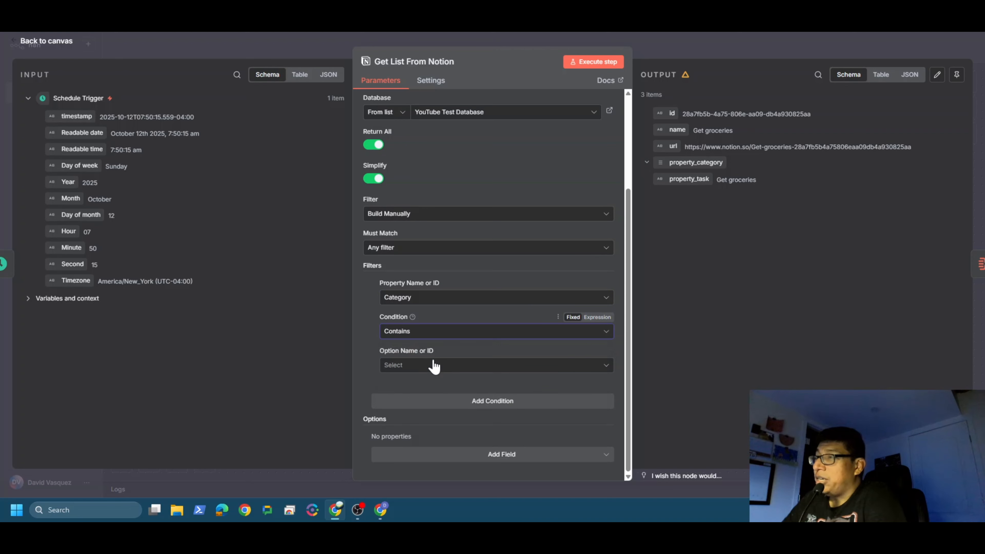
{"action": "left_click", "coordinate": [430, 361]}
{"action": "left_click", "coordinate": [526, 369]}
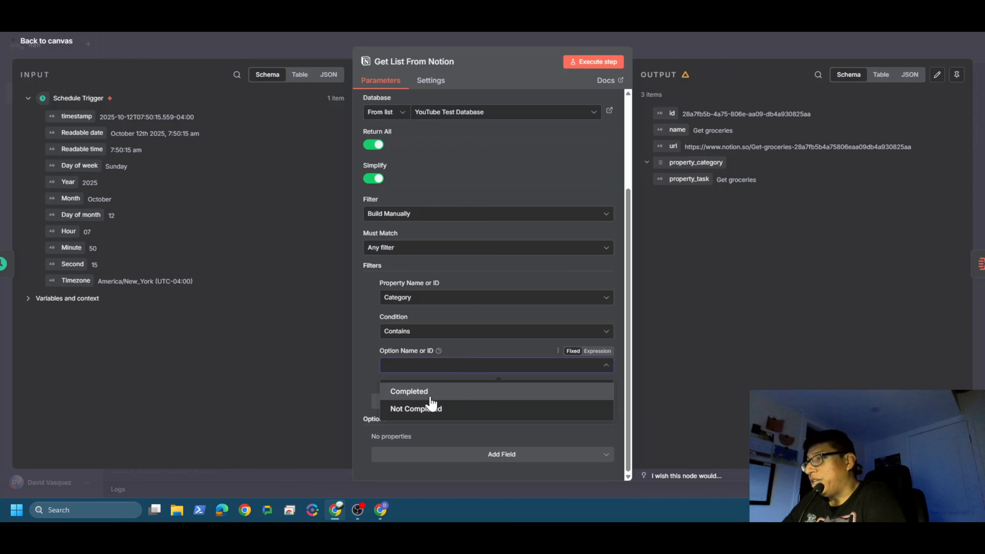
{"action": "left_click", "coordinate": [416, 411]}
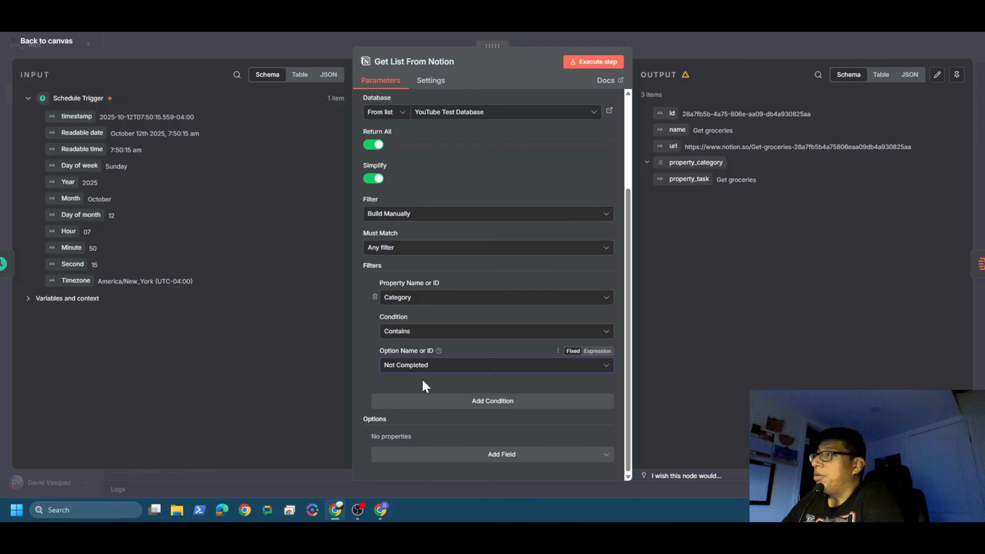
Step: Return to the canvas, save the workflow and execute it again
{"action": "left_click", "coordinate": [52, 43]}
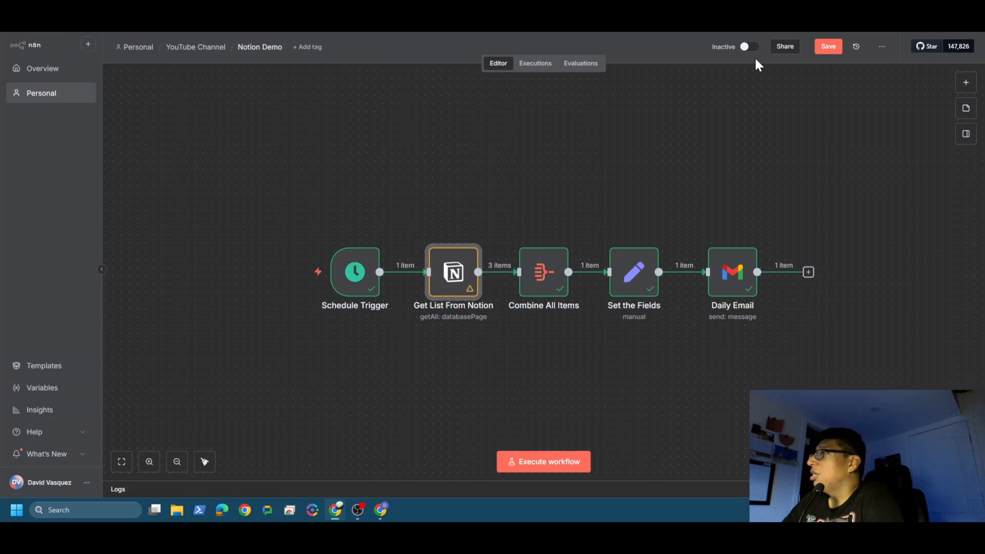
{"action": "left_click", "coordinate": [825, 53]}
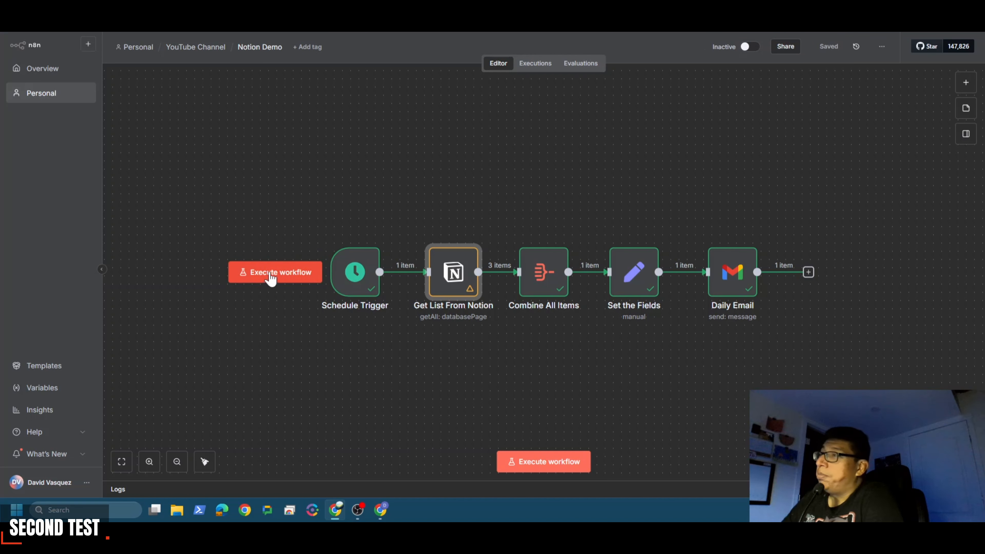
{"action": "left_click", "coordinate": [271, 274]}
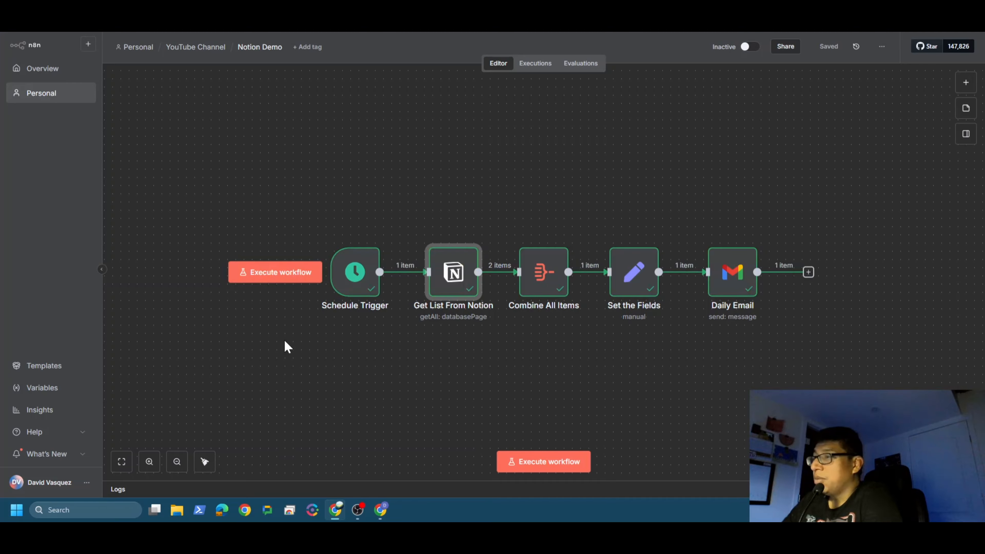
Step: Switch to Gmail, open the latest Your Daily Briefing email and check which tasks it lists
{"action": "left_click", "coordinate": [382, 511]}
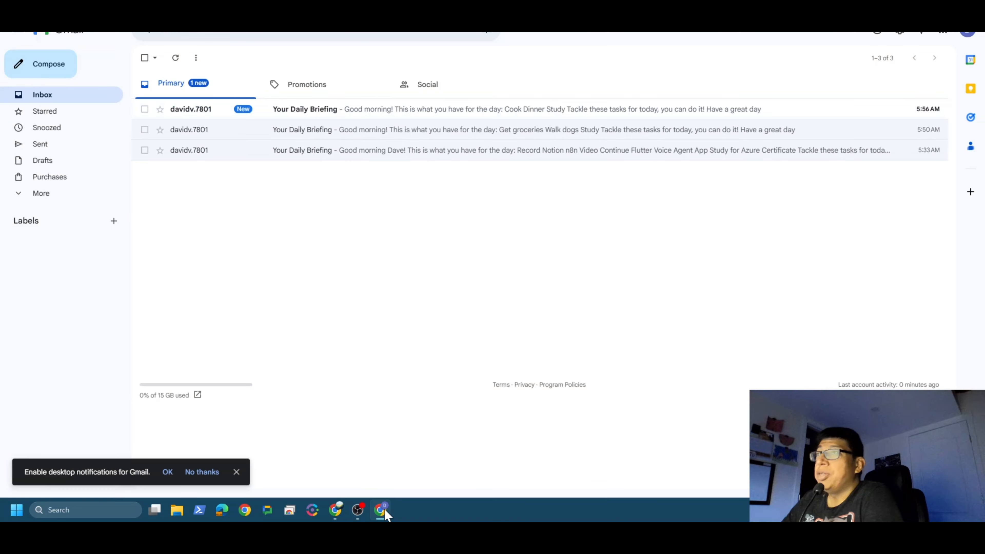
{"action": "left_click", "coordinate": [198, 114]}
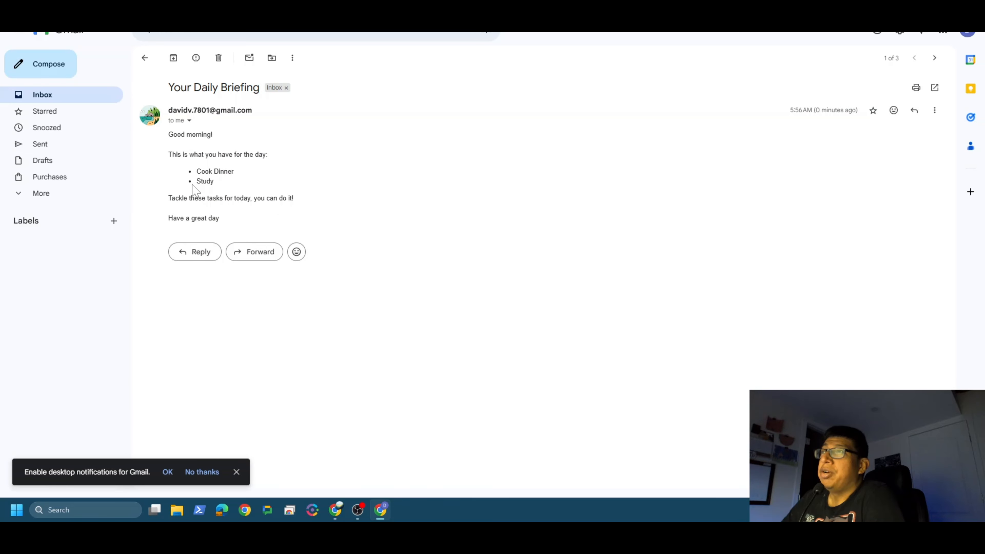
{"action": "double_click", "coordinate": [205, 181]}
{"action": "left_click_drag", "start_coordinate": [197, 171], "coordinate": [234, 172]}
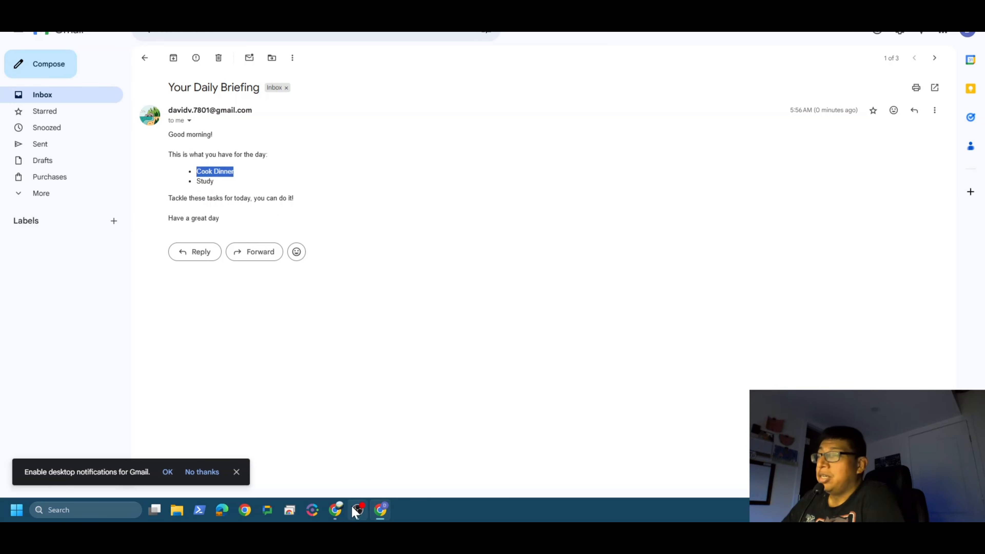
Step: Compare the task categories in Notion's YouTube Test Database with the tasks listed in the Your Daily Briefing email in Gmail
{"action": "left_click", "coordinate": [336, 511]}
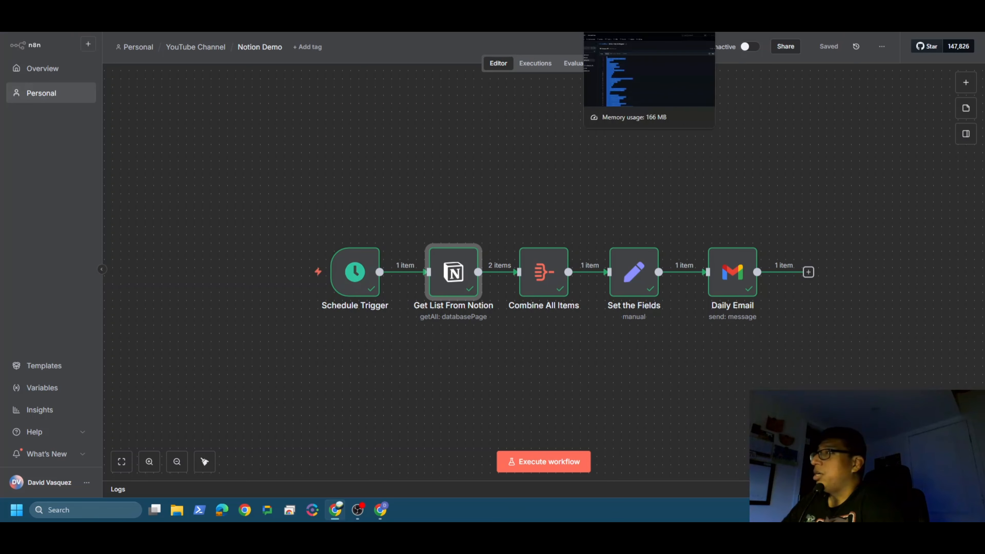
{"action": "left_click", "coordinate": [477, 24]}
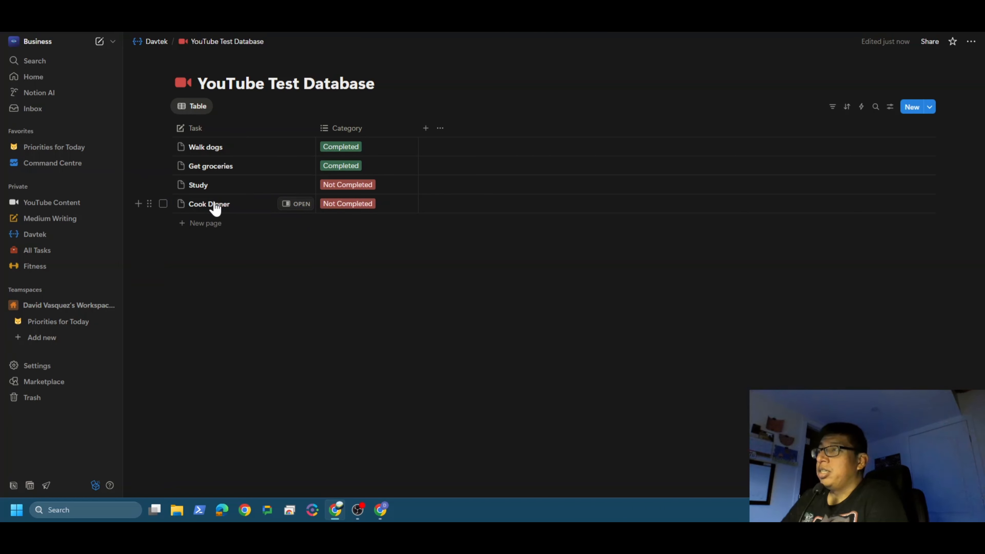
{"action": "left_click", "coordinate": [380, 510]}
{"action": "left_click_drag", "start_coordinate": [214, 182], "coordinate": [193, 172]}
{"action": "left_click", "coordinate": [393, 245]}
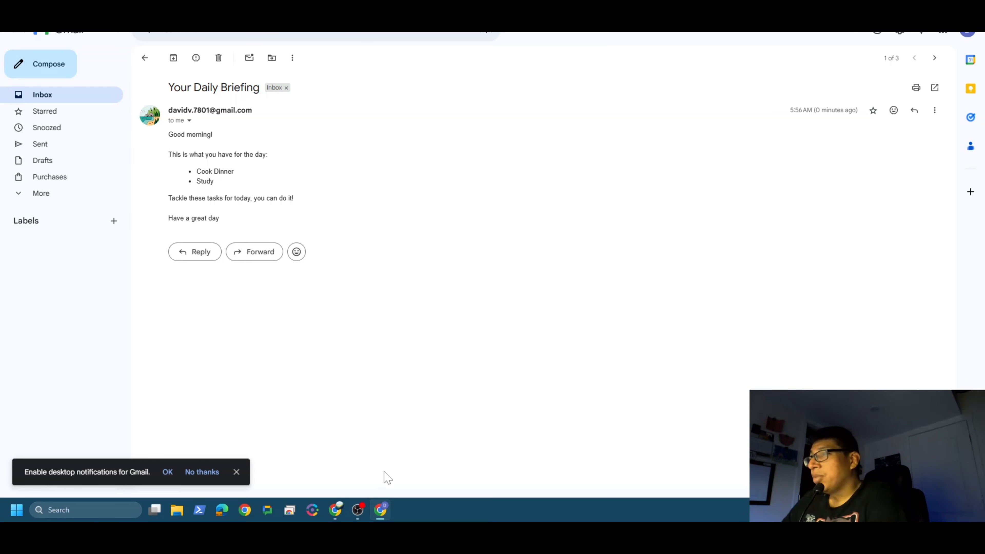
Step: Switch back to n8n and review the trigger rules of the Schedule Trigger node
{"action": "left_click", "coordinate": [380, 509]}
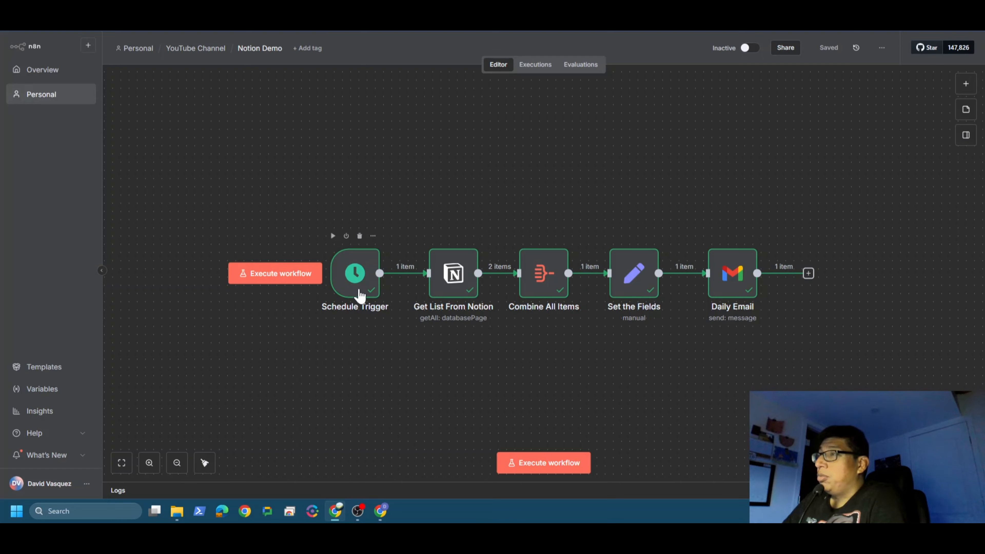
{"action": "double_click", "coordinate": [356, 280]}
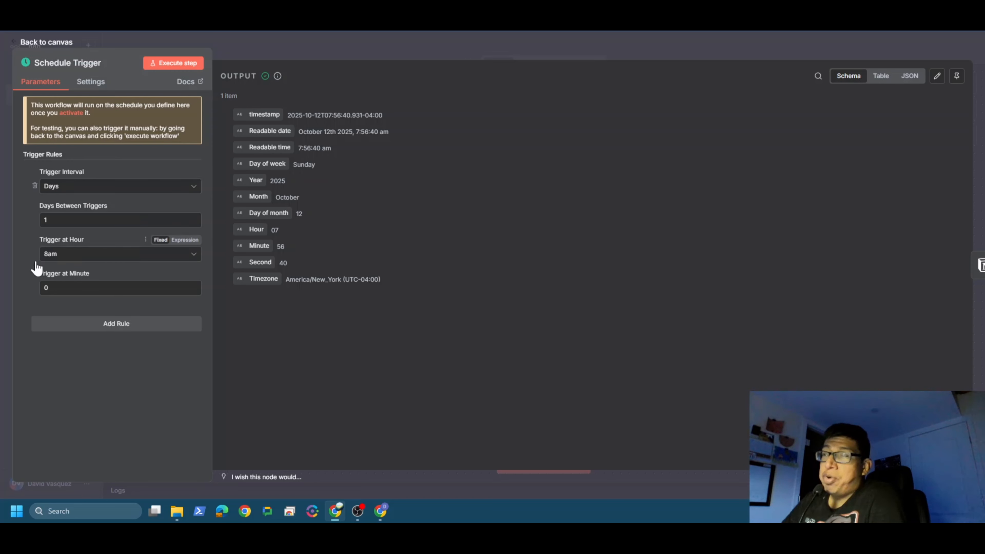
{"action": "left_click", "coordinate": [50, 46]}
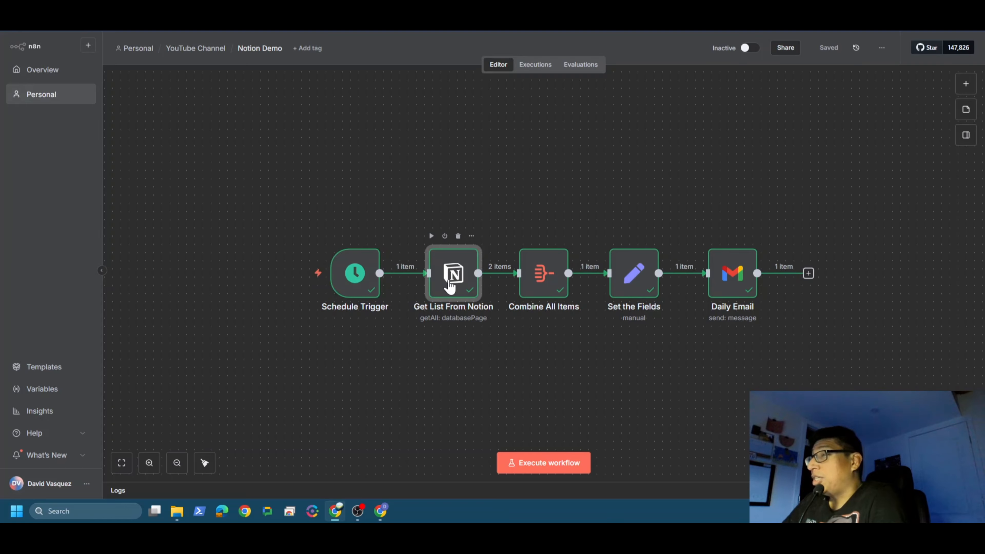
Step: Review the Get List From Notion node's database and filter settings, and check them against the YouTube Test Database in Notion
{"action": "double_click", "coordinate": [450, 287]}
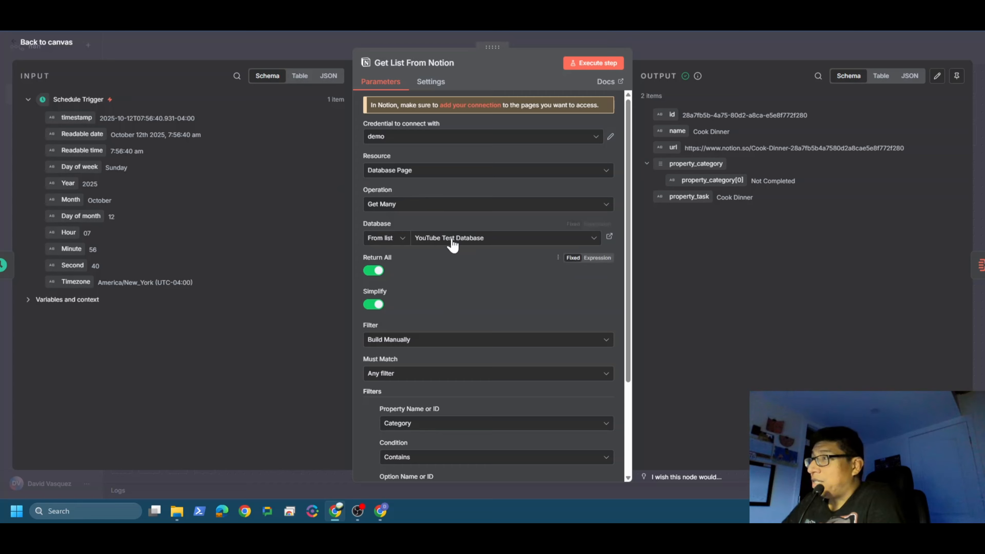
{"action": "scroll", "coordinate": [478, 242], "scroll_direction": "down", "scroll_amount": 3}
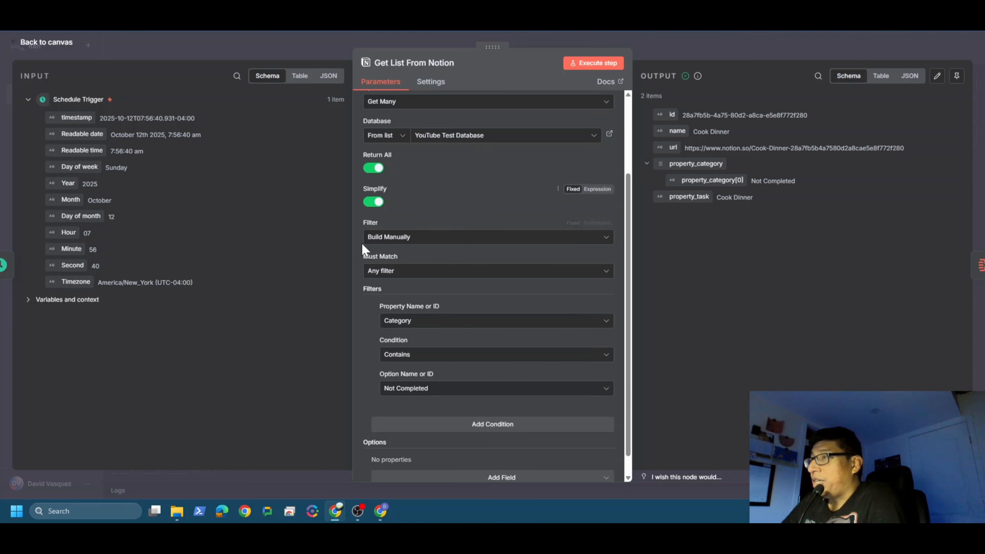
{"action": "scroll", "coordinate": [461, 272], "scroll_direction": "down", "scroll_amount": 1}
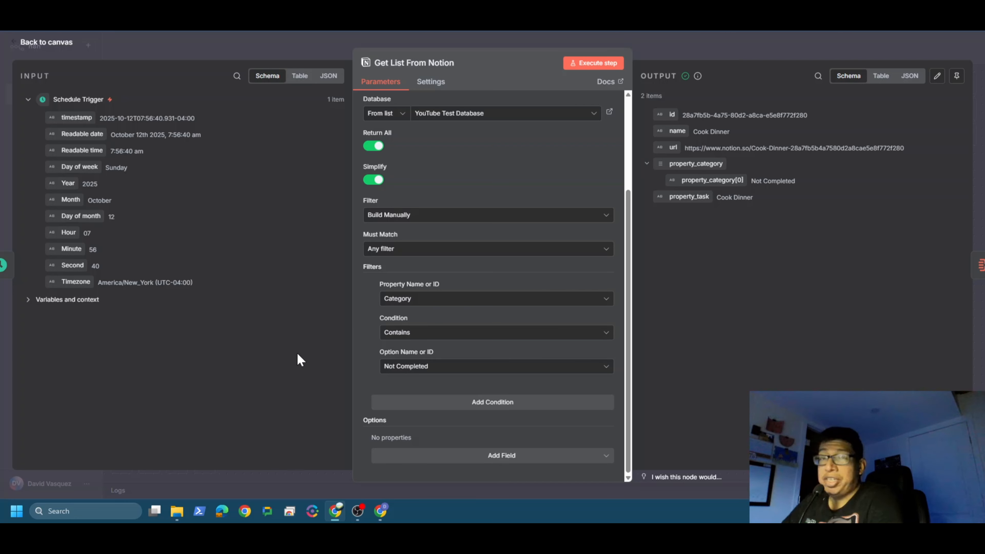
{"action": "left_click", "coordinate": [57, 43]}
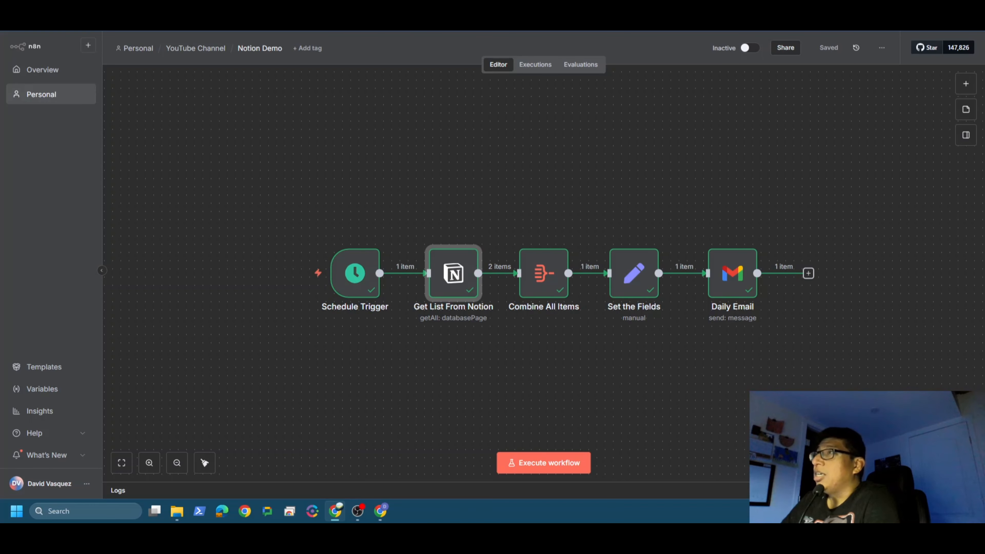
{"action": "left_click", "coordinate": [478, 7]}
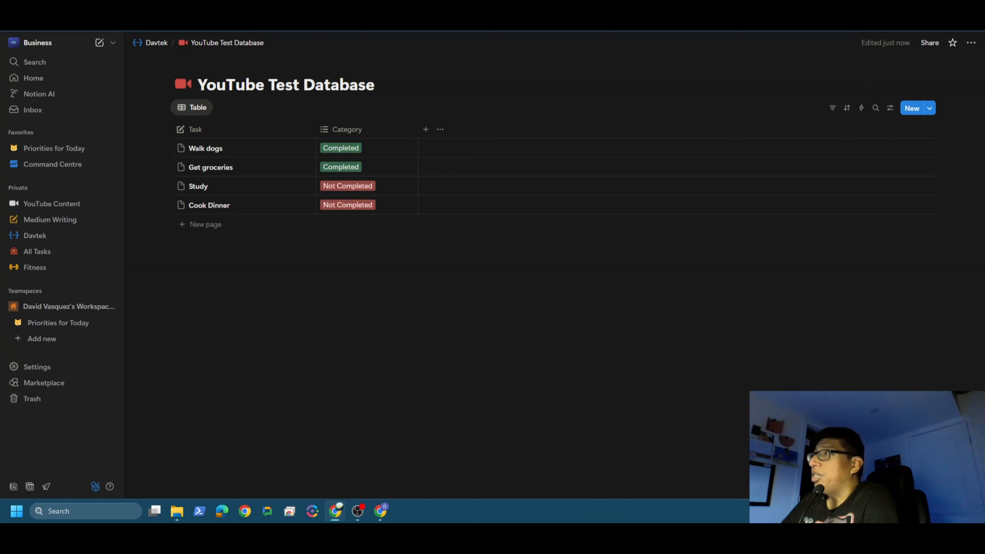
{"action": "left_click", "coordinate": [395, 7]}
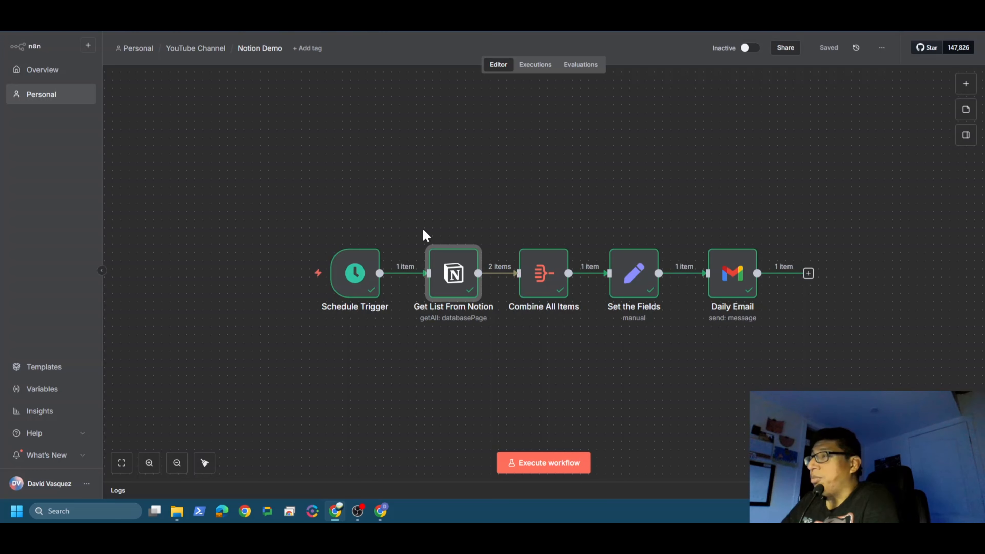
Step: Review the Combine All Items node's aggregation settings and the TaskList expression in the Set the Fields node
{"action": "double_click", "coordinate": [543, 278]}
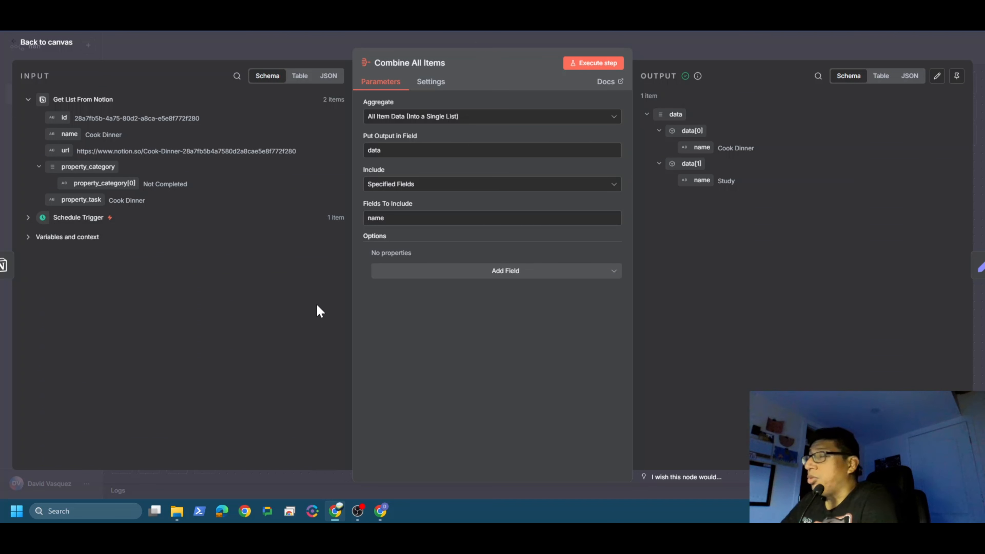
{"action": "left_click", "coordinate": [37, 43]}
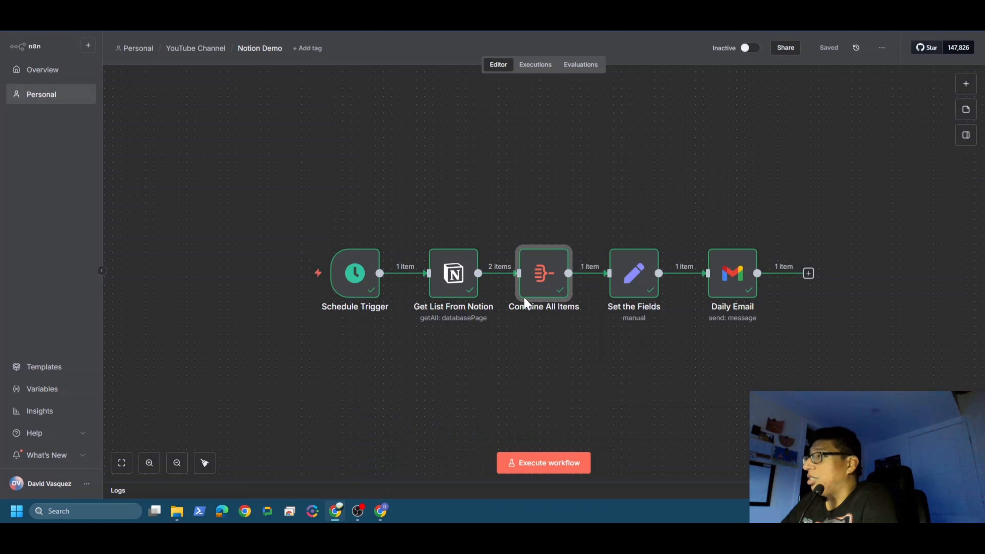
{"action": "double_click", "coordinate": [630, 288]}
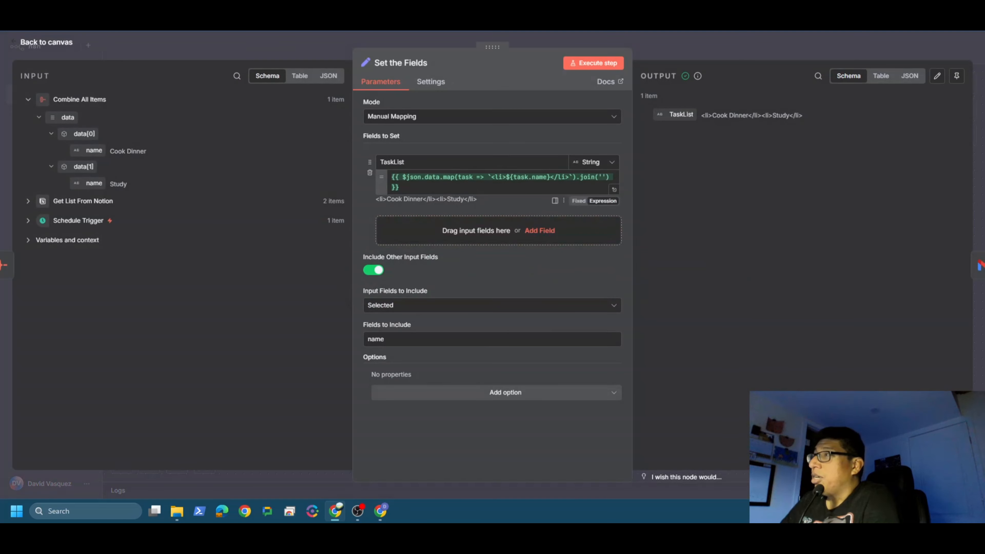
{"action": "left_click", "coordinate": [43, 43]}
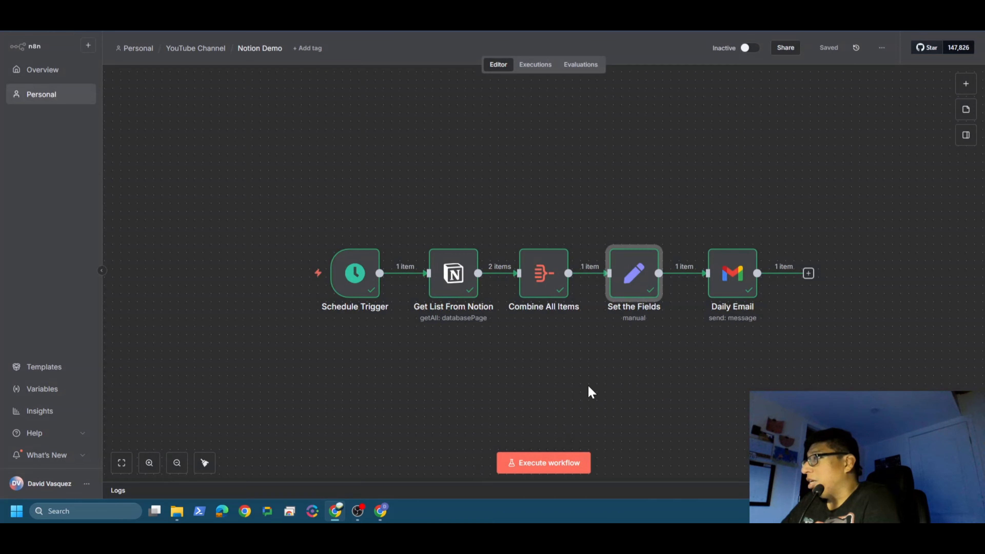
Step: Review the Daily Email node's recipient, subject and full HTML message with its expression result, and return to the canvas
{"action": "left_click", "coordinate": [731, 286]}
{"action": "key", "text": "Return"}
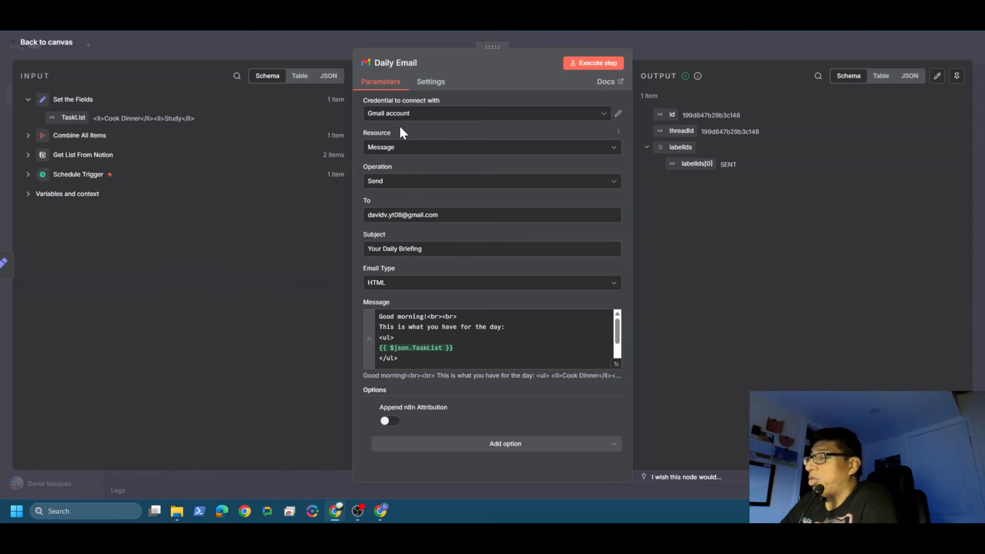
{"action": "scroll", "coordinate": [493, 338], "scroll_direction": "down", "scroll_amount": 2}
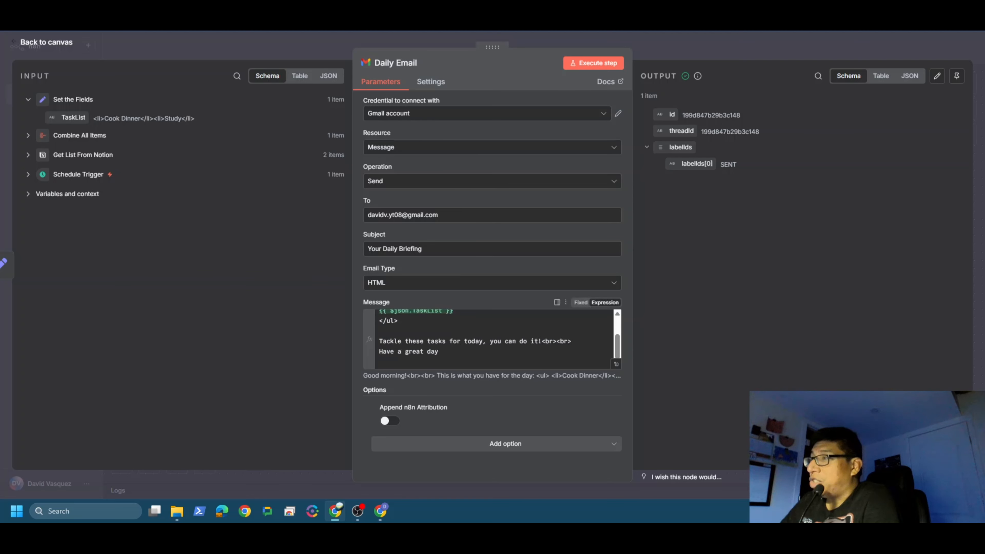
{"action": "scroll", "coordinate": [493, 338], "scroll_direction": "up", "scroll_amount": 2}
{"action": "scroll", "coordinate": [493, 338], "scroll_direction": "down", "scroll_amount": 2}
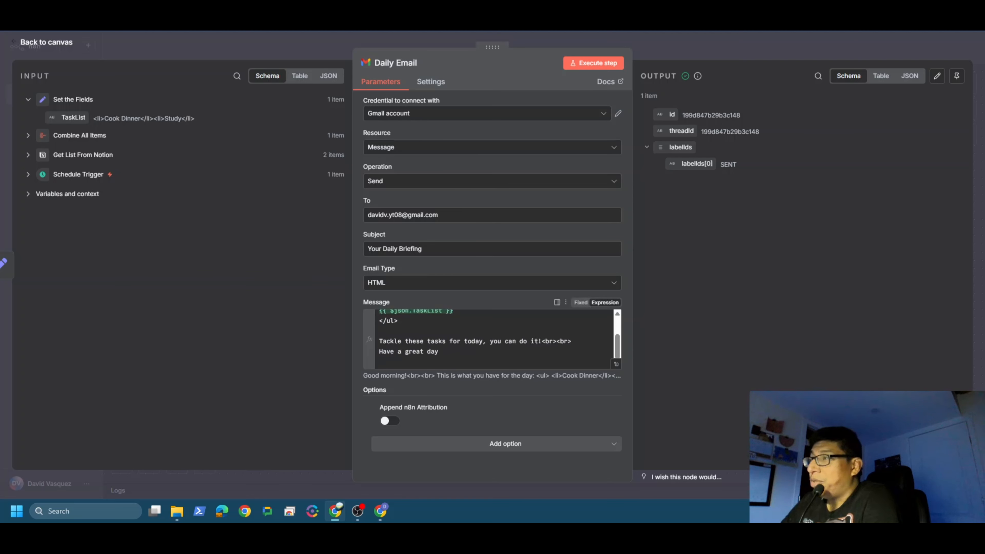
{"action": "scroll", "coordinate": [493, 337], "scroll_direction": "up", "scroll_amount": 2}
{"action": "scroll", "coordinate": [493, 338], "scroll_direction": "down", "scroll_amount": 2}
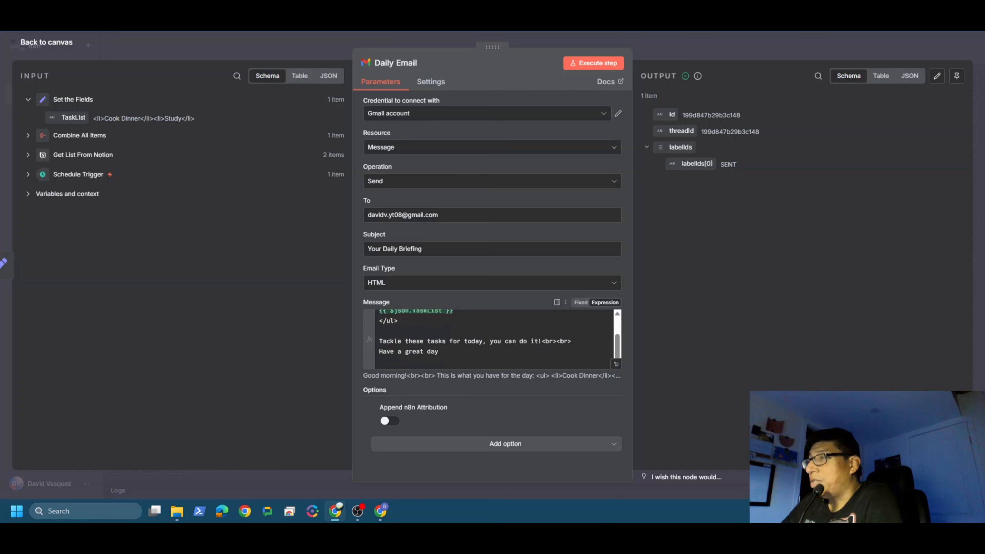
{"action": "left_click", "coordinate": [439, 351]}
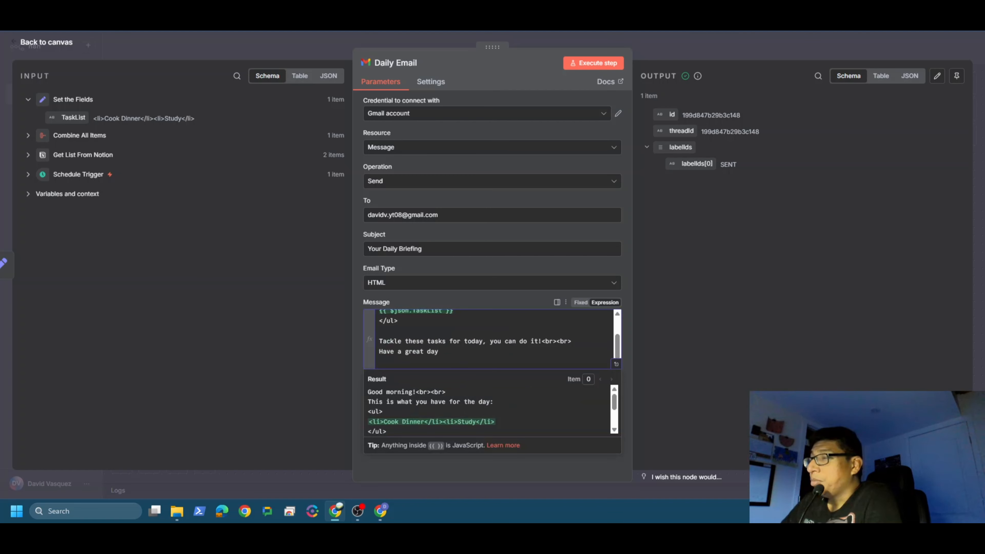
{"action": "left_click", "coordinate": [351, 462]}
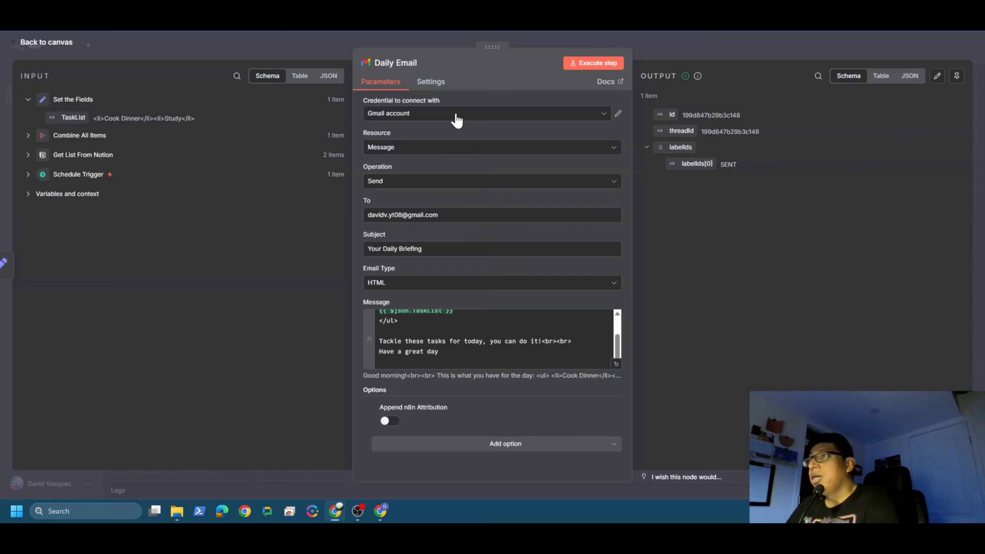
{"action": "left_click", "coordinate": [57, 41]}
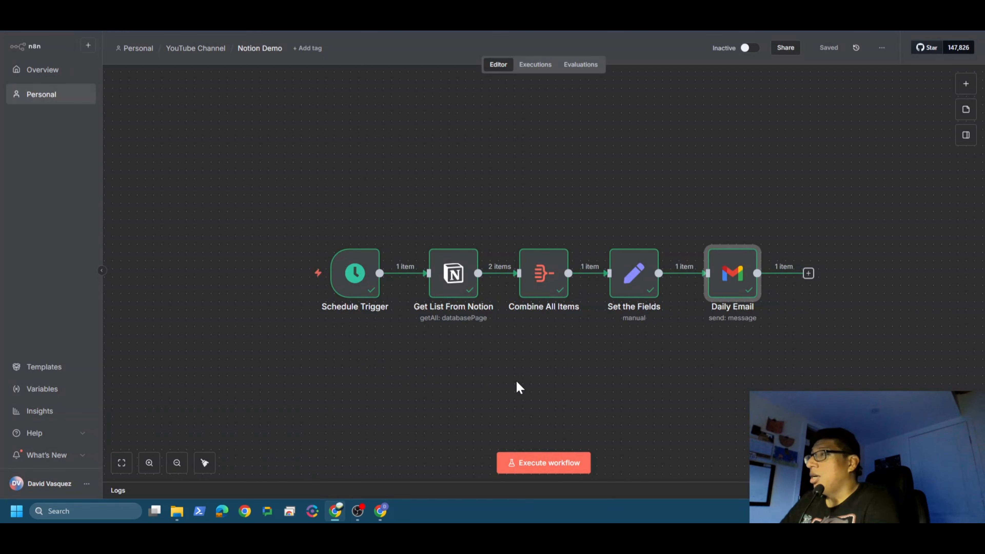
Step: Recheck the Category filter condition in the Get List From Notion node and return to the canvas
{"action": "left_click", "coordinate": [516, 382]}
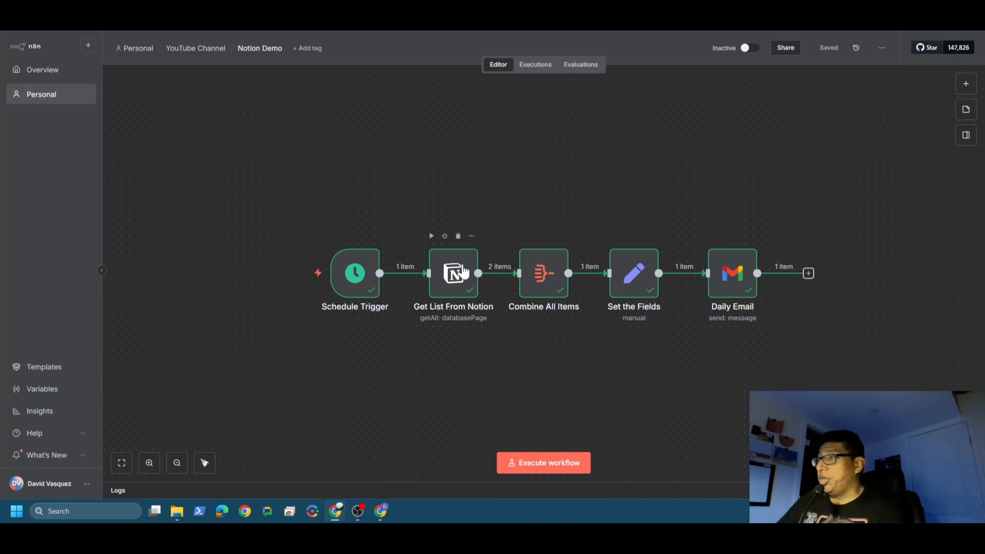
{"action": "double_click", "coordinate": [454, 277]}
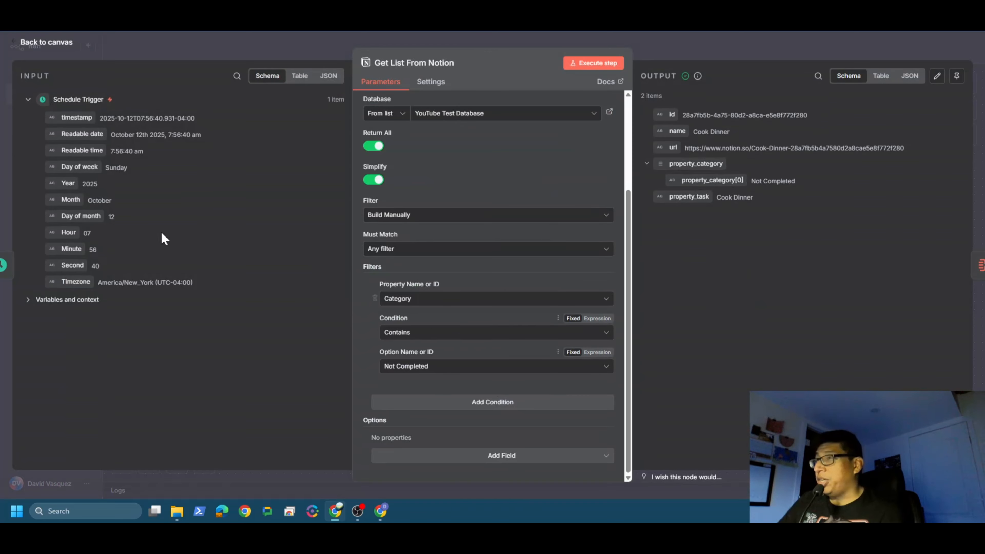
{"action": "left_click", "coordinate": [52, 47]}
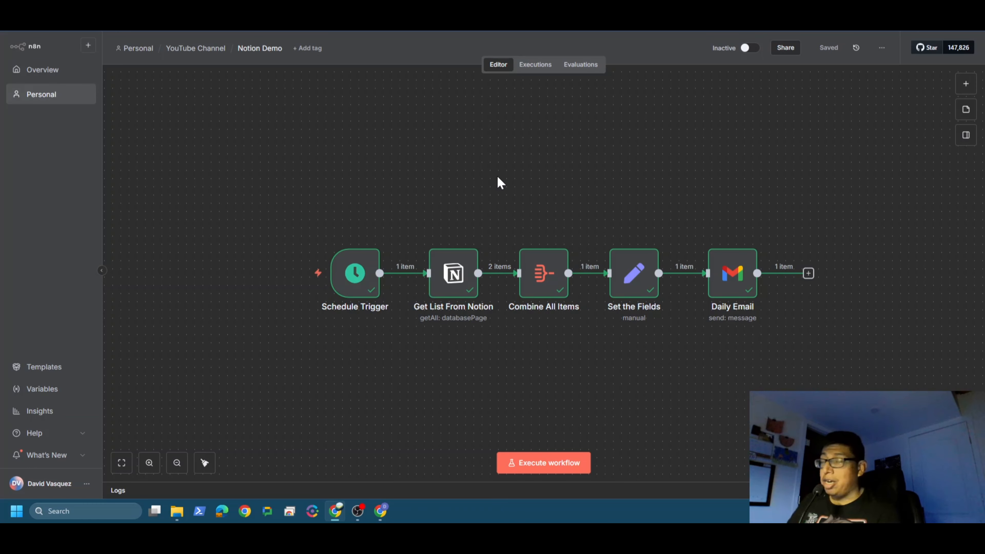